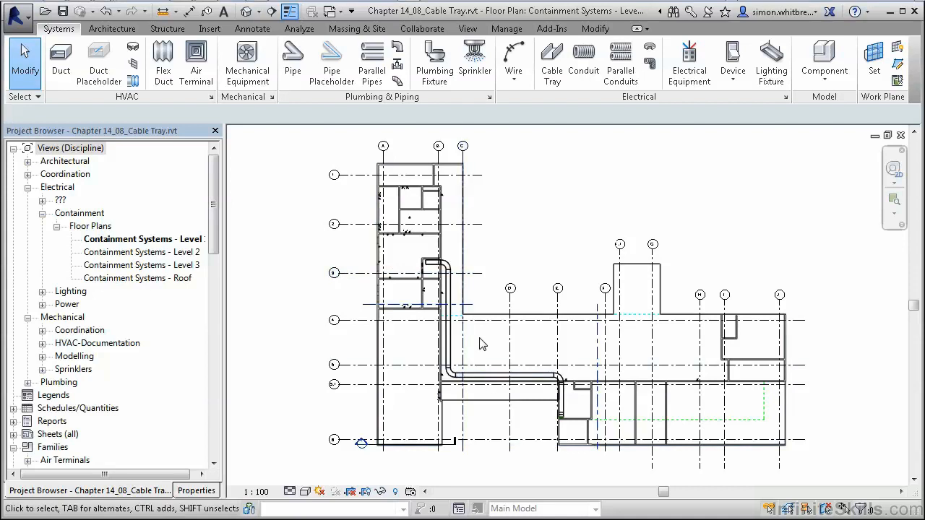
- Inspect the instance properties of the vertical ladder cable tray run between grids 3 and 5
{"action": "scroll", "coordinate": [482, 345], "scroll_direction": "up", "scroll_amount": 2}
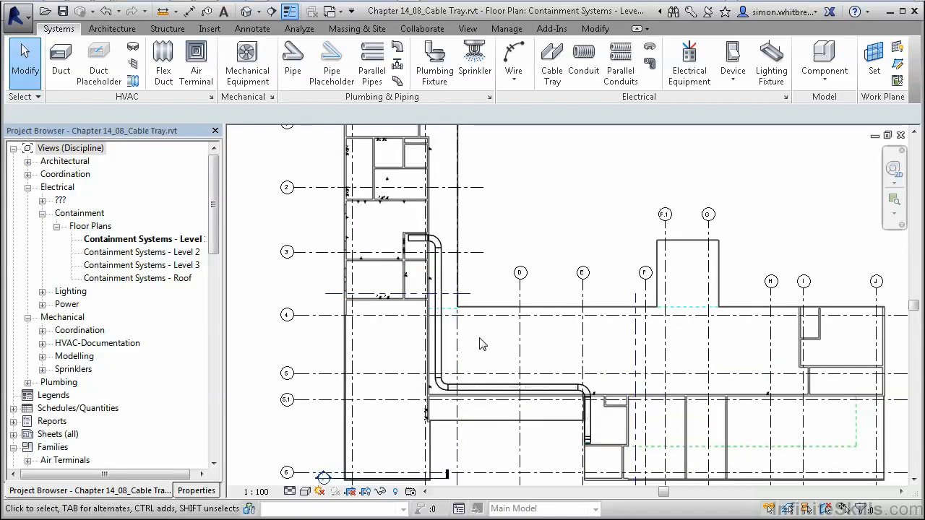
{"action": "scroll", "coordinate": [482, 345], "scroll_direction": "up", "scroll_amount": 1}
{"action": "left_click", "coordinate": [433, 352]}
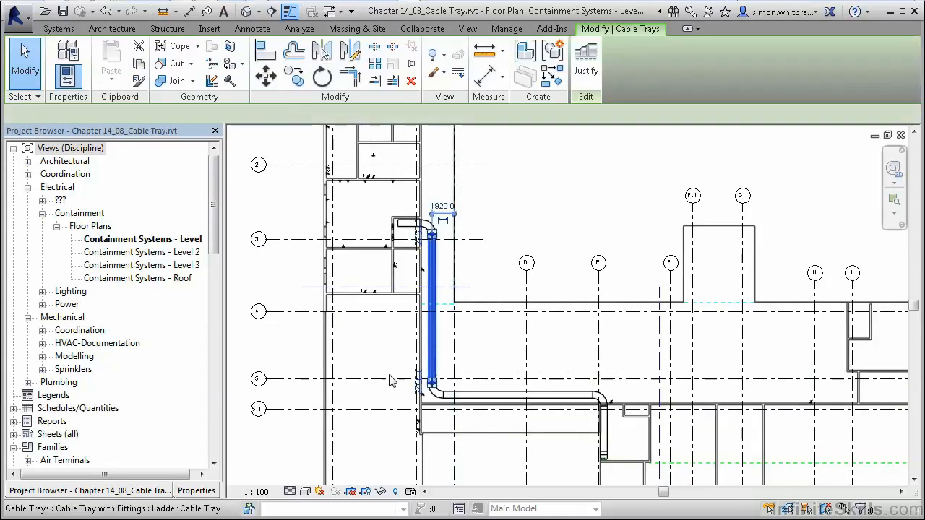
{"action": "left_click", "coordinate": [195, 491]}
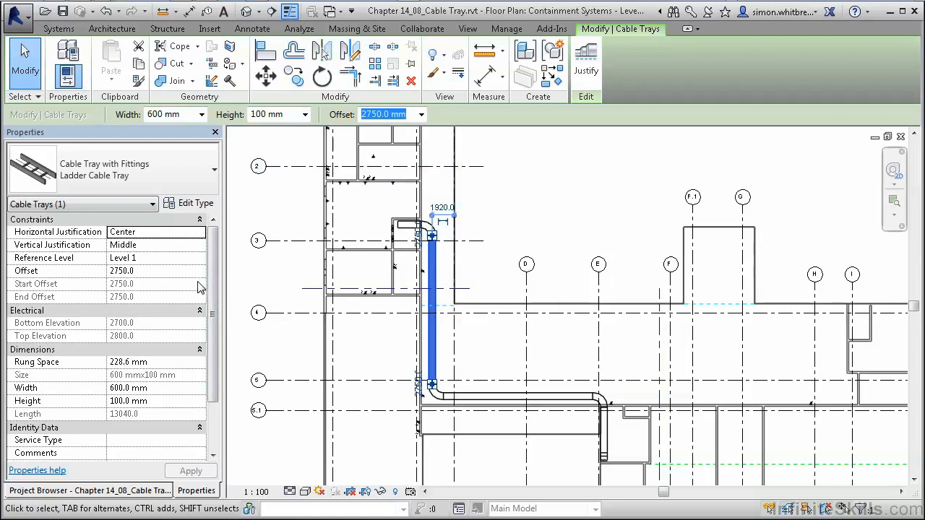
{"action": "scroll", "coordinate": [212, 332], "scroll_direction": "down", "scroll_amount": 3}
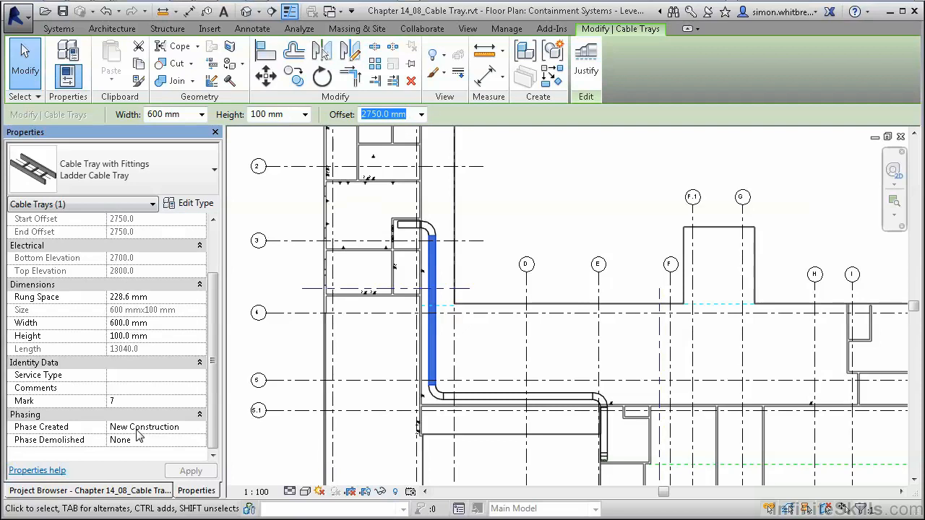
{"action": "key", "text": "Escape"}
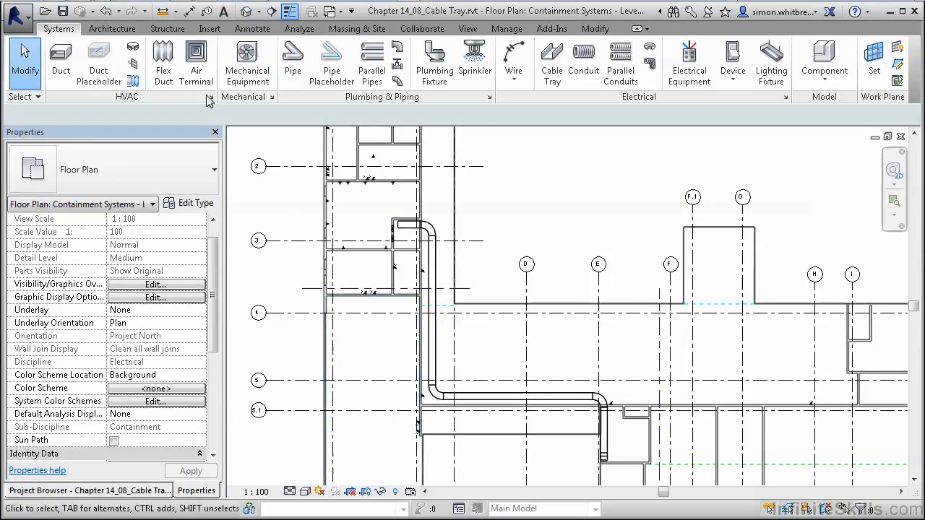
- Place a separate 600 x 100 mm ladder cable tray run with two bends at 1500 mm offset between grids 4 and 5
{"action": "left_click", "coordinate": [552, 59]}
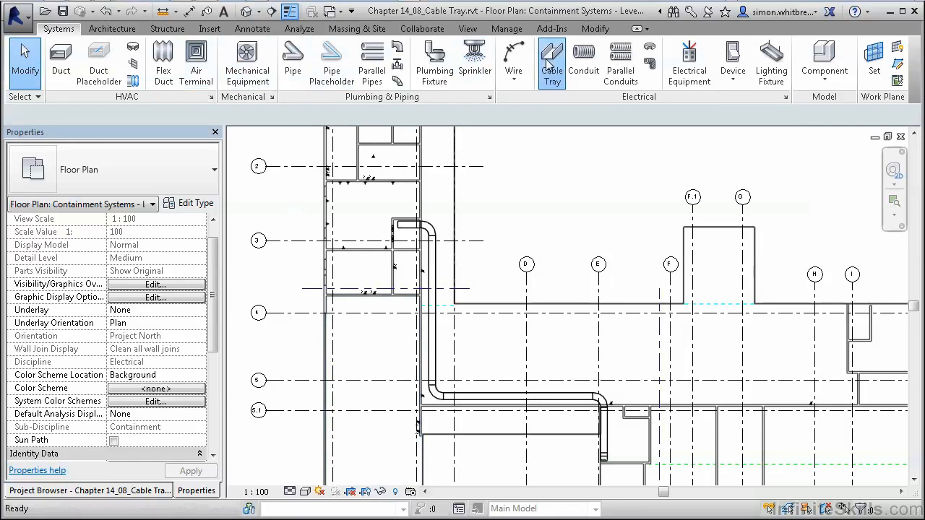
{"action": "left_click", "coordinate": [468, 330]}
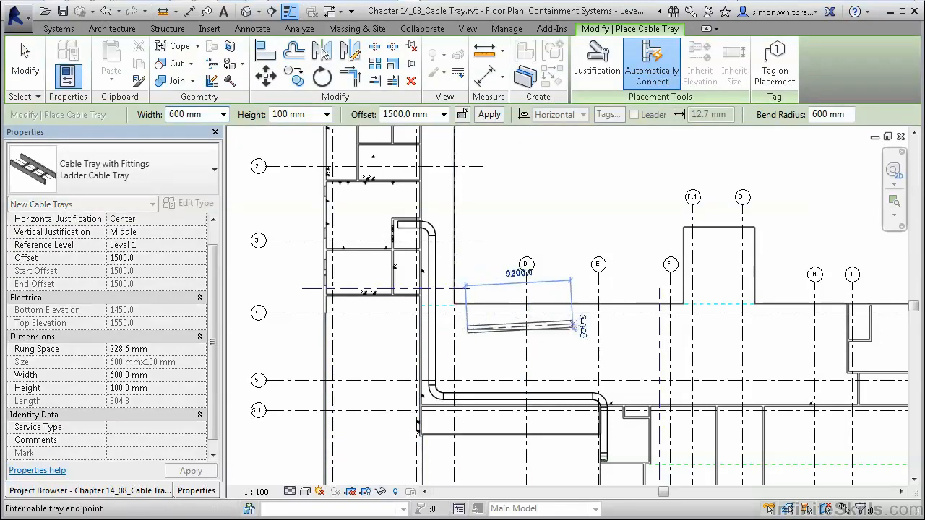
{"action": "left_click", "coordinate": [586, 367]}
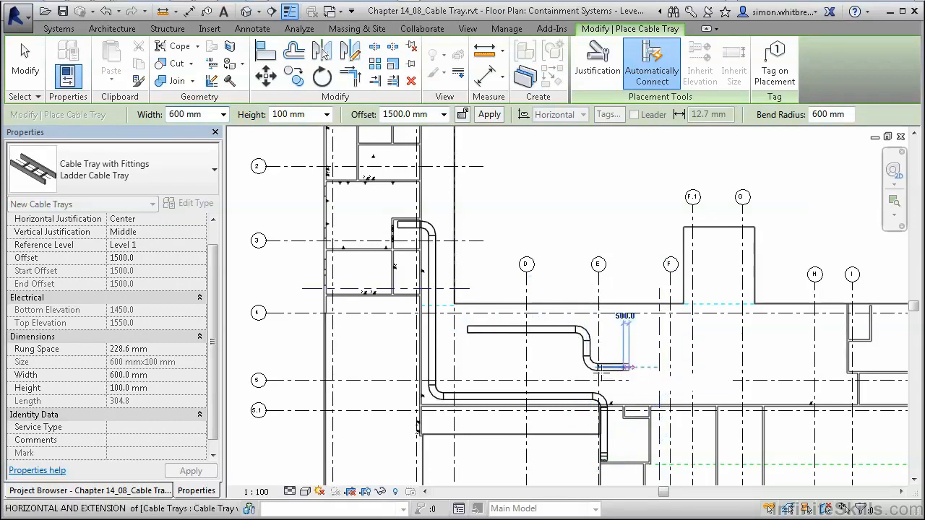
{"action": "left_click", "coordinate": [25, 63]}
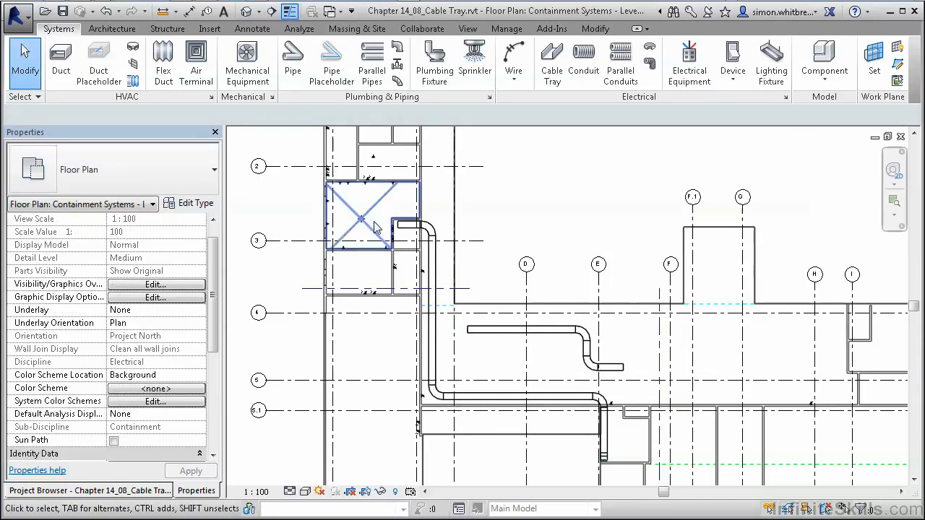
- Set the Service Type of the short horizontal cable tray segment near grids B and 3 to Data
{"action": "scroll", "coordinate": [391, 223], "scroll_direction": "up", "scroll_amount": 1}
{"action": "scroll", "coordinate": [391, 223], "scroll_direction": "up", "scroll_amount": 4}
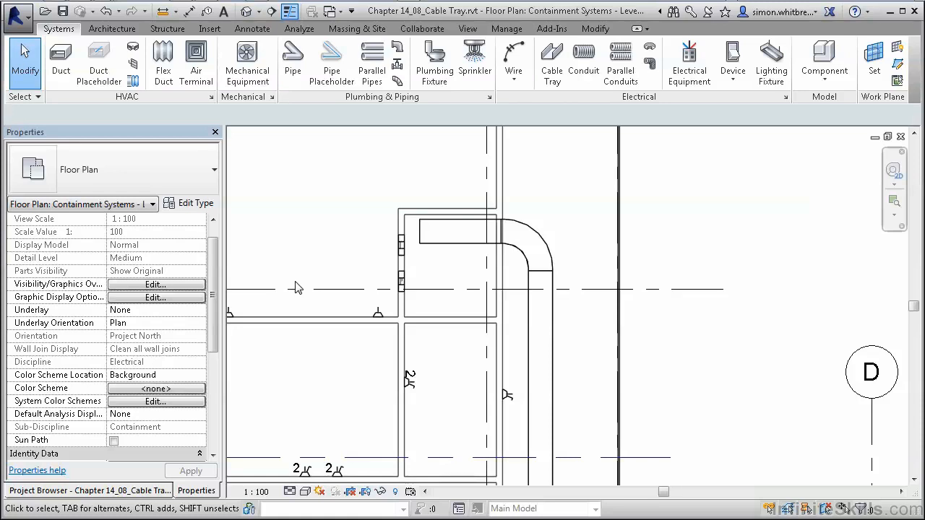
{"action": "left_click", "coordinate": [449, 235]}
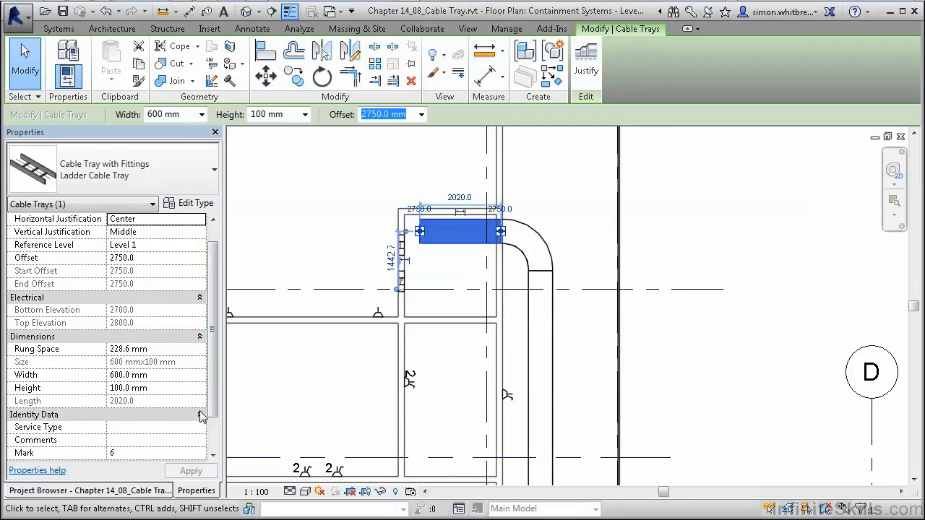
{"action": "left_click", "coordinate": [143, 428]}
{"action": "type", "text": "Data"}
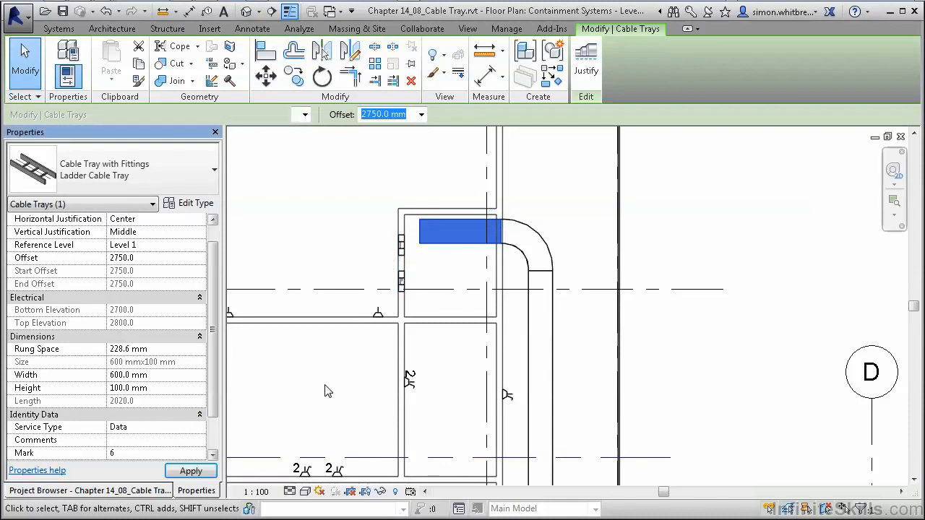
- Select the entire connected cable tray network, including its fittings, and set its Service Type to Data
{"action": "left_click", "coordinate": [533, 332]}
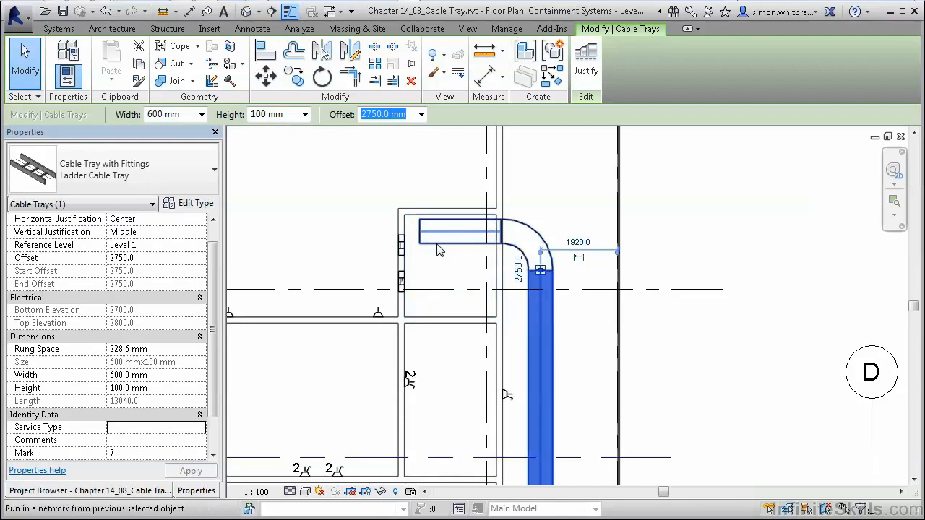
{"action": "key", "text": "Escape"}
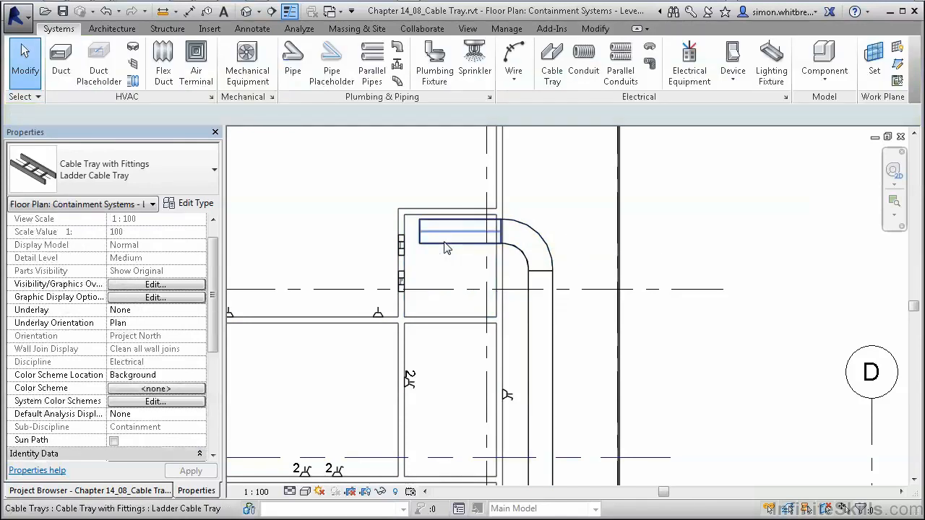
{"action": "key", "text": "Tab"}
{"action": "left_click", "coordinate": [445, 247]}
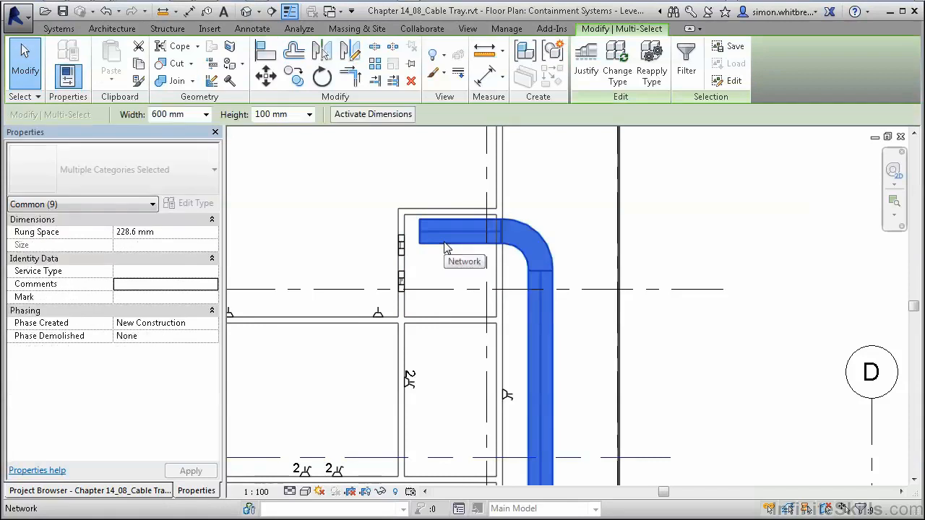
{"action": "left_click", "coordinate": [169, 272]}
{"action": "type", "text": "Data"}
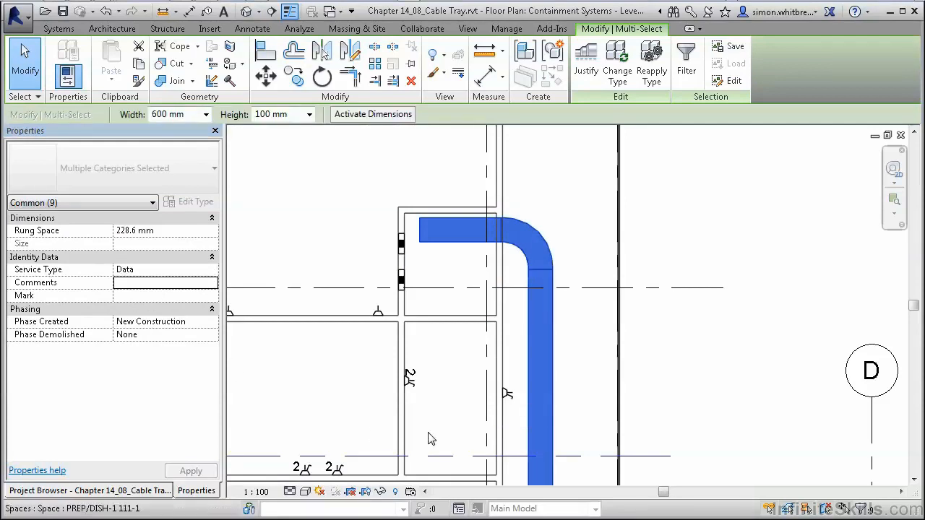
- Set up new cable tray placement with a 2750 mm offset and both Inherit Elevation and Inherit Size enabled
{"action": "scroll", "coordinate": [431, 383], "scroll_direction": "down", "scroll_amount": 2}
{"action": "scroll", "coordinate": [431, 383], "scroll_direction": "down", "scroll_amount": 3}
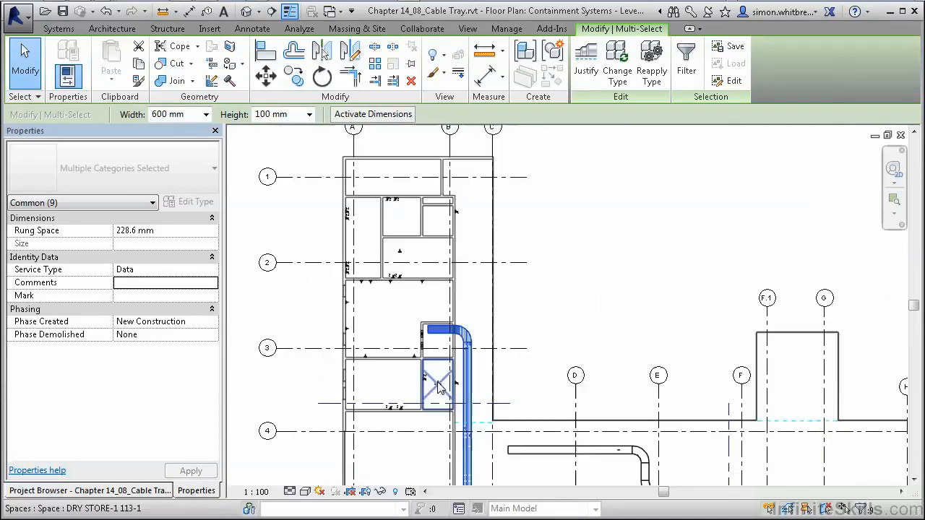
{"action": "left_click", "coordinate": [58, 29]}
{"action": "left_click", "coordinate": [551, 62]}
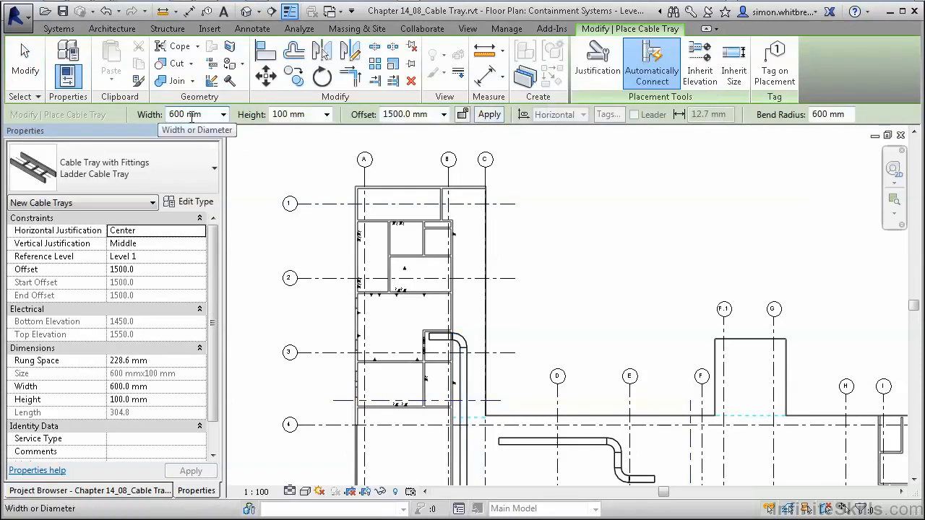
{"action": "left_click", "coordinate": [444, 114]}
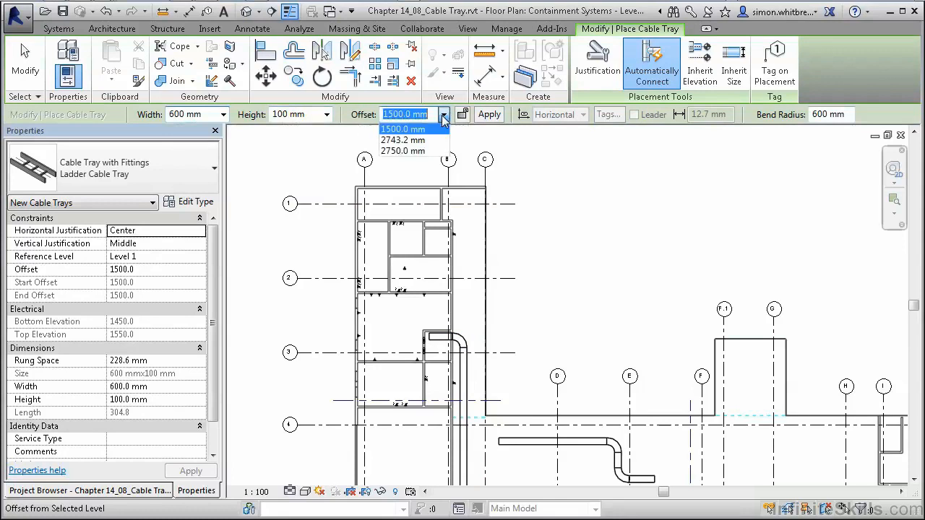
{"action": "left_click", "coordinate": [421, 151]}
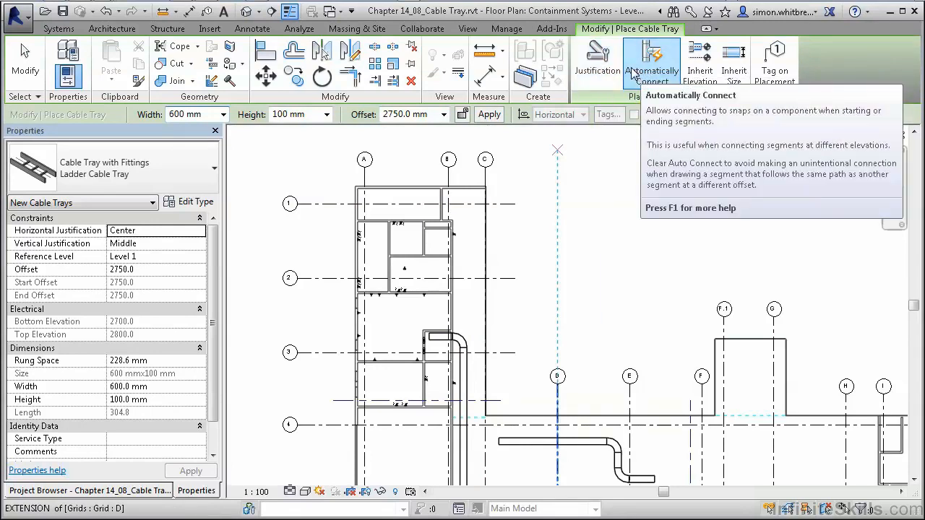
{"action": "left_click", "coordinate": [698, 84]}
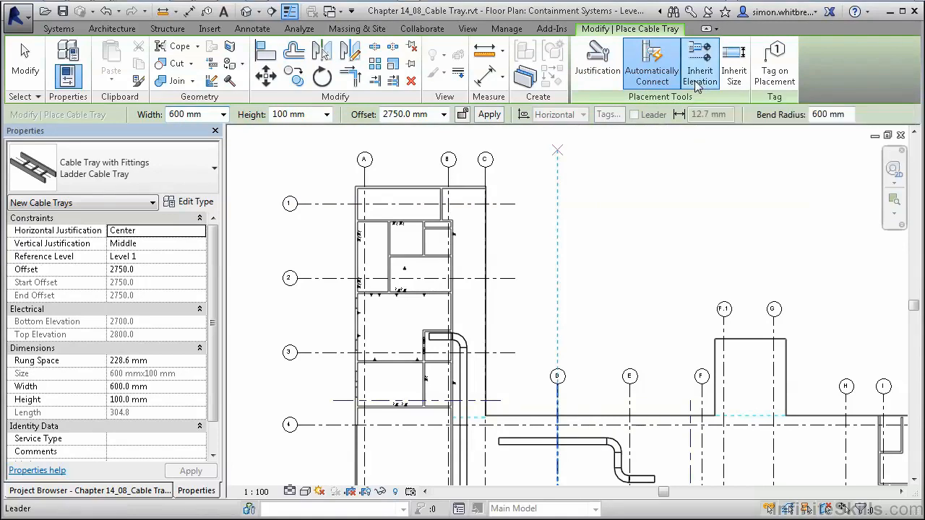
{"action": "left_click", "coordinate": [734, 82]}
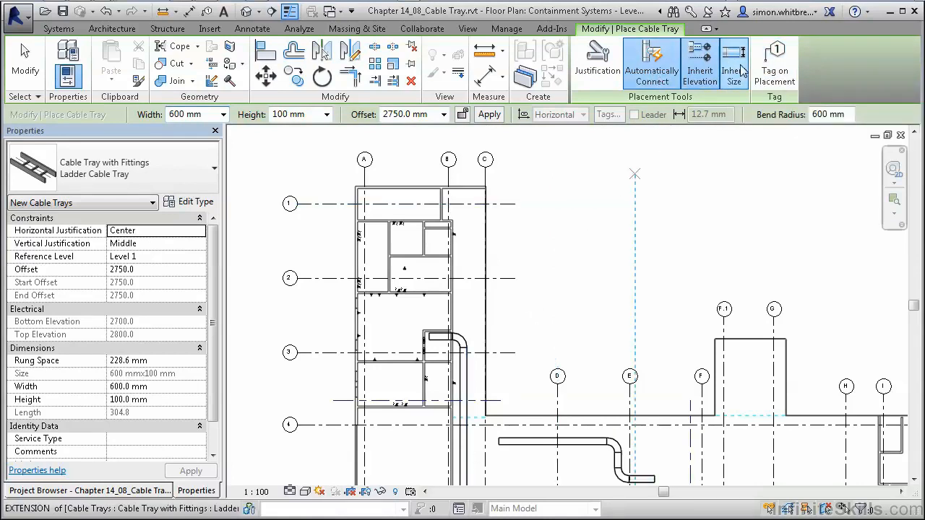
- Draw a horizontal cable tray branch from the main vertical run, just above grid 5, ending shortly before grid D
{"action": "middle_click_drag", "start_coordinate": [428, 381], "coordinate": [433, 222]}
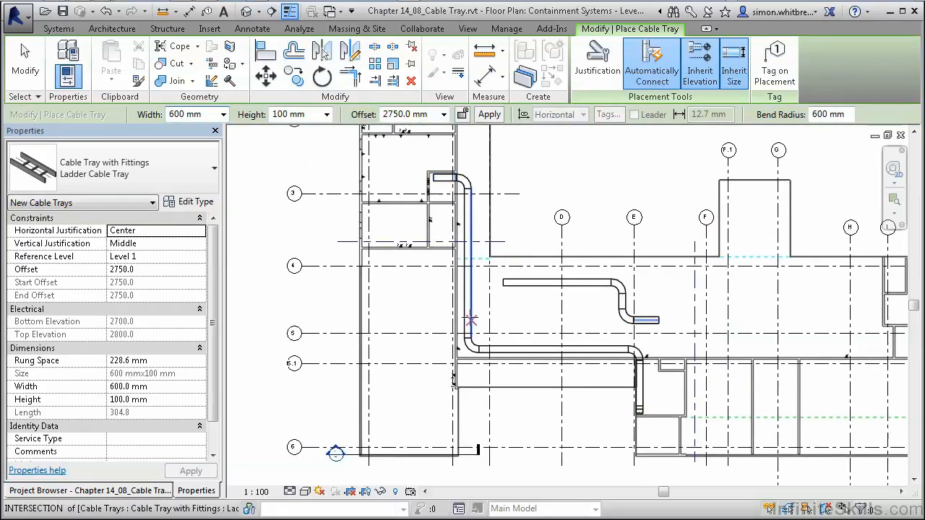
{"action": "left_click", "coordinate": [470, 319]}
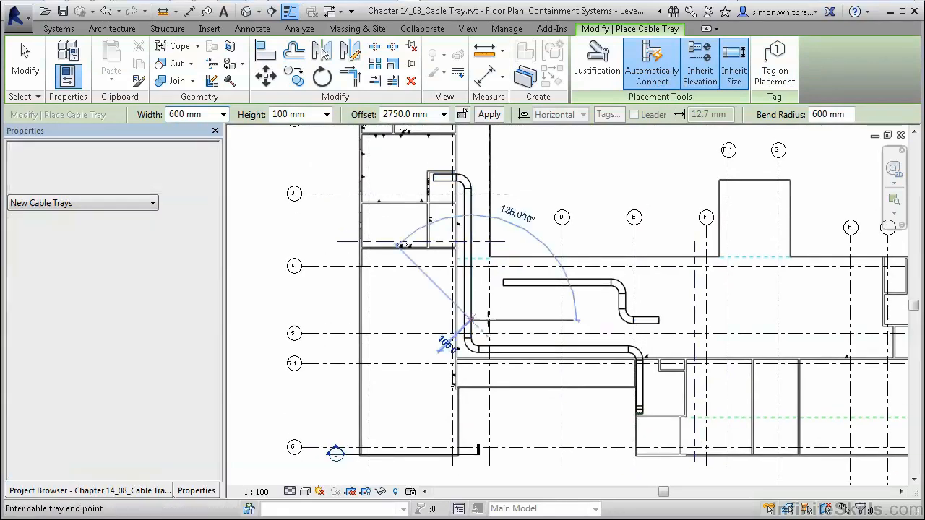
{"action": "left_click", "coordinate": [547, 320]}
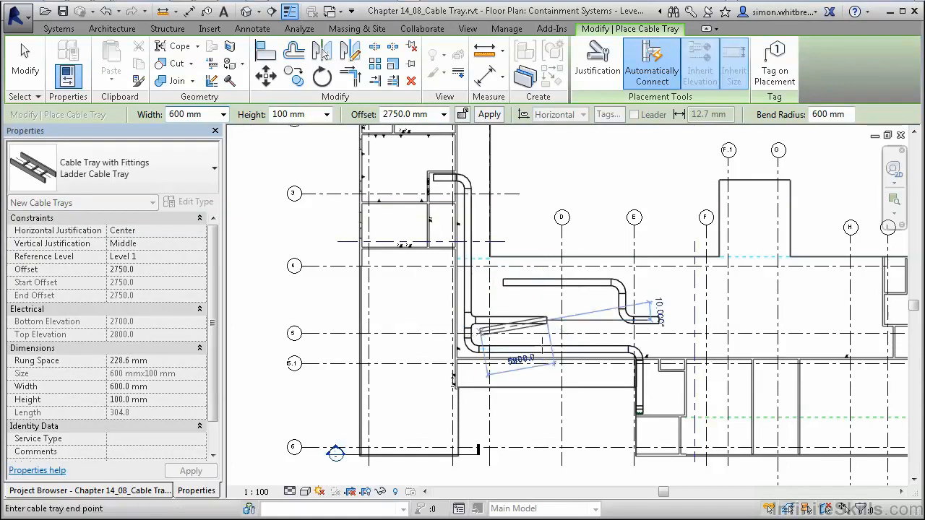
{"action": "key", "text": "Escape"}
{"action": "key", "text": "Escape"}
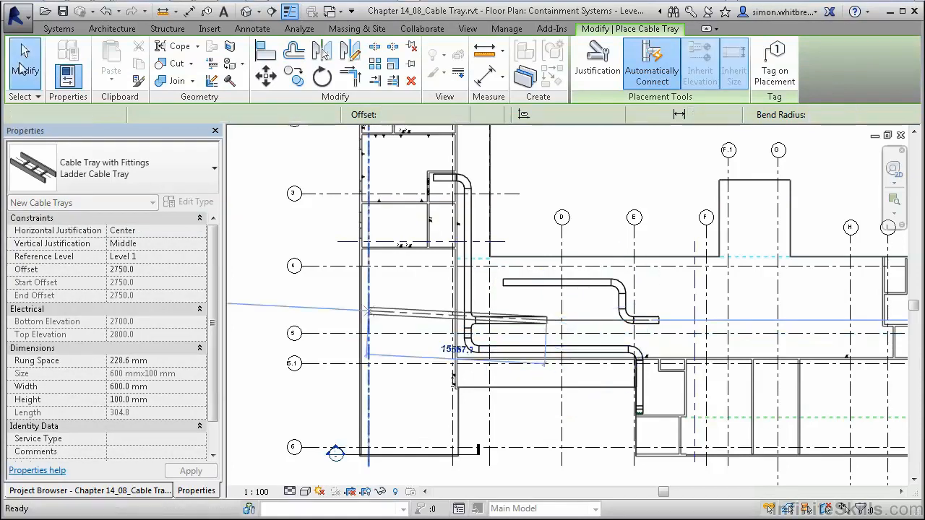
- Check the properties of the main vertical tray above the new branch and examine the tee junction up close
{"action": "left_click", "coordinate": [466, 284]}
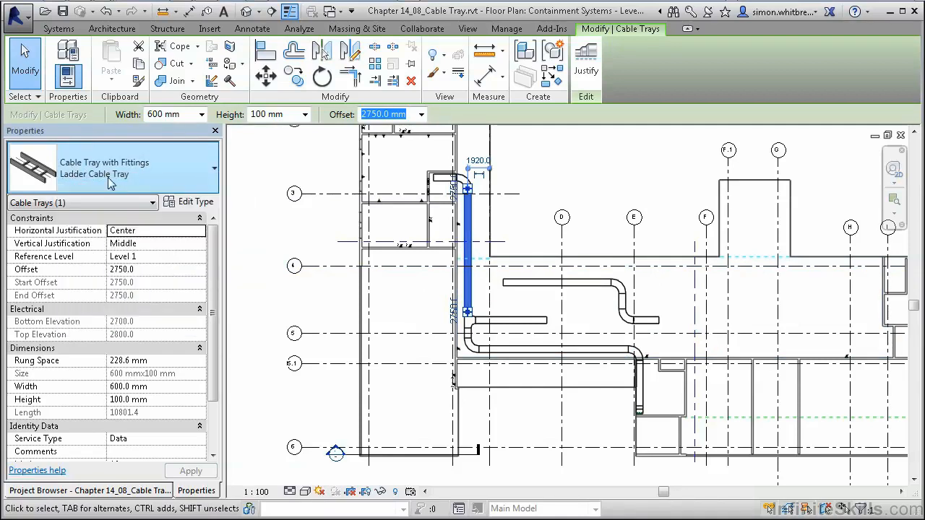
{"action": "key", "text": "Escape"}
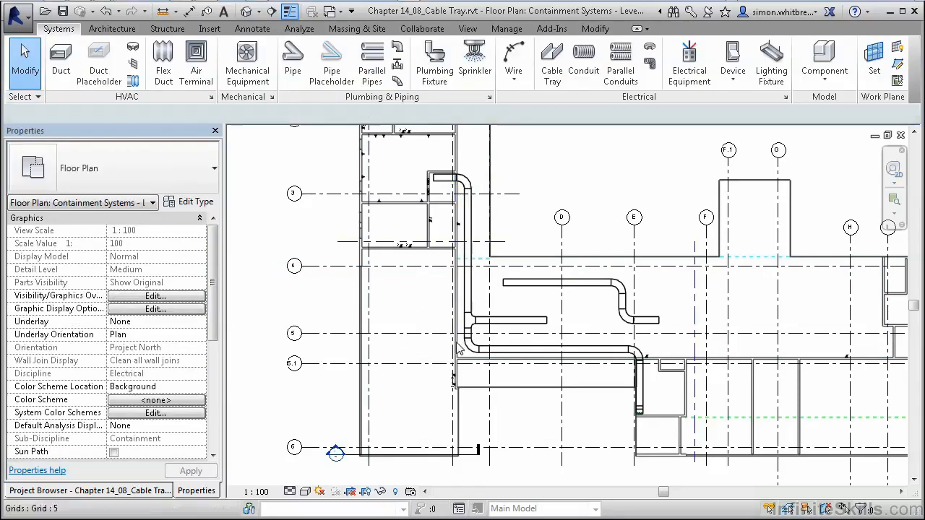
{"action": "scroll", "coordinate": [475, 352], "scroll_direction": "up", "scroll_amount": 4}
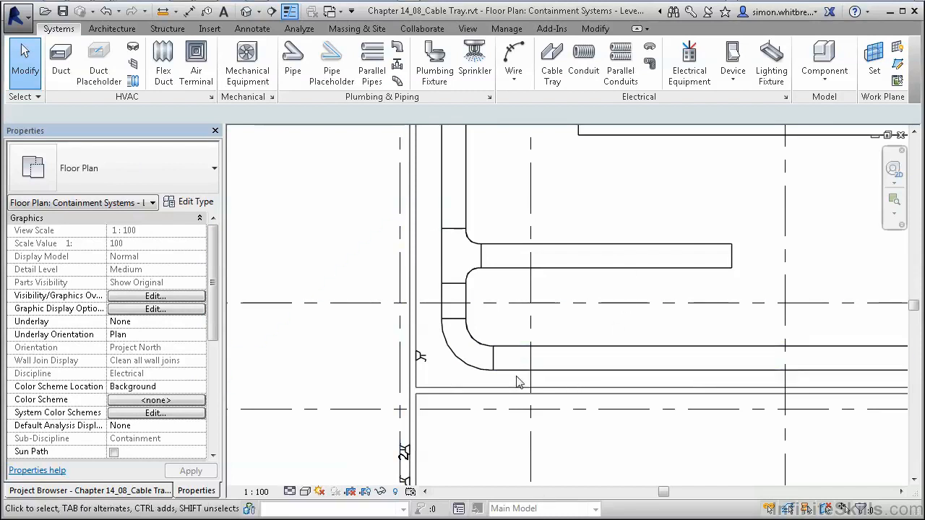
- Check the floor plan's detail level options and its assigned view template
{"action": "left_click", "coordinate": [289, 491]}
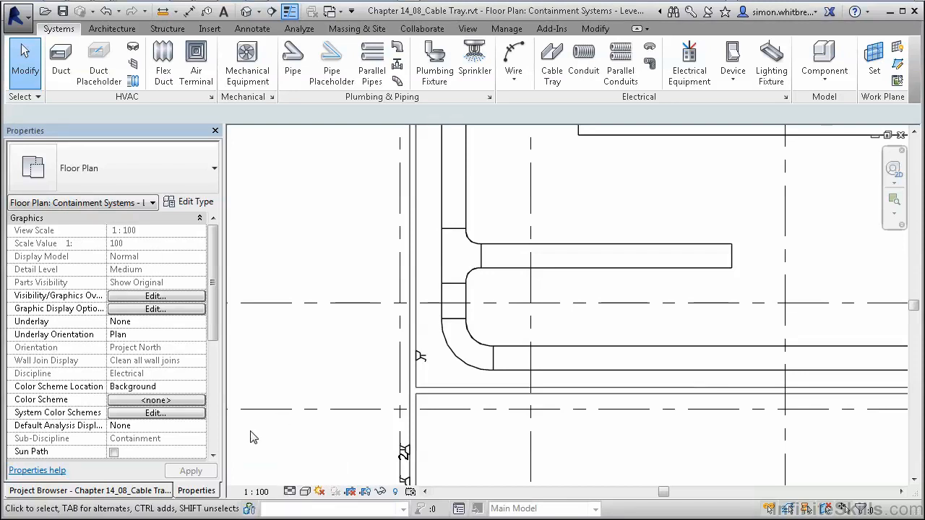
{"action": "scroll", "coordinate": [182, 379], "scroll_direction": "down", "scroll_amount": 4}
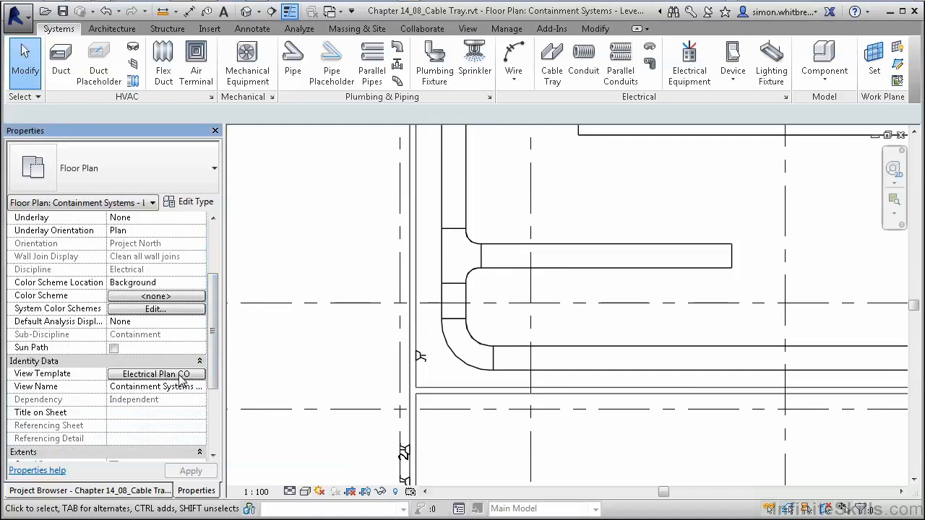
{"action": "scroll", "coordinate": [182, 379], "scroll_direction": "up", "scroll_amount": 1}
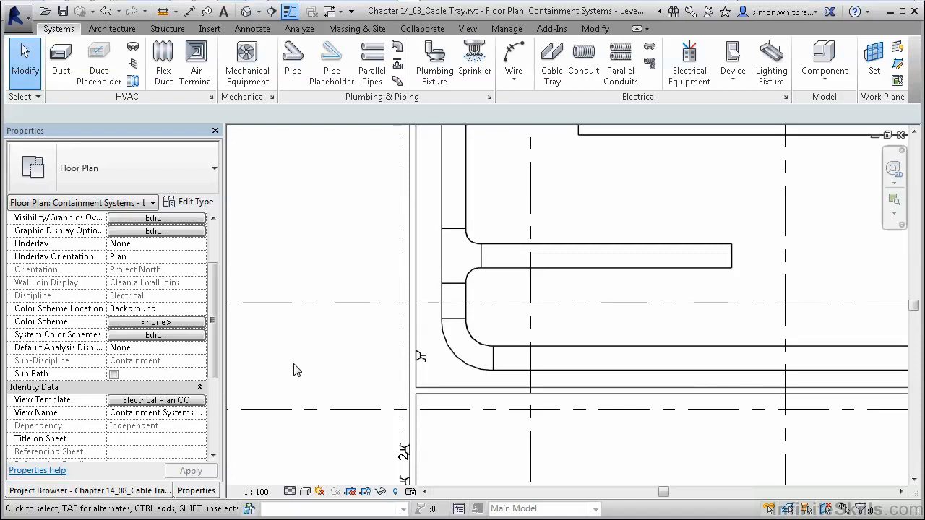
- Enable temporary view properties for the floor plan and set its detail level to Fine
{"action": "left_click", "coordinate": [410, 491]}
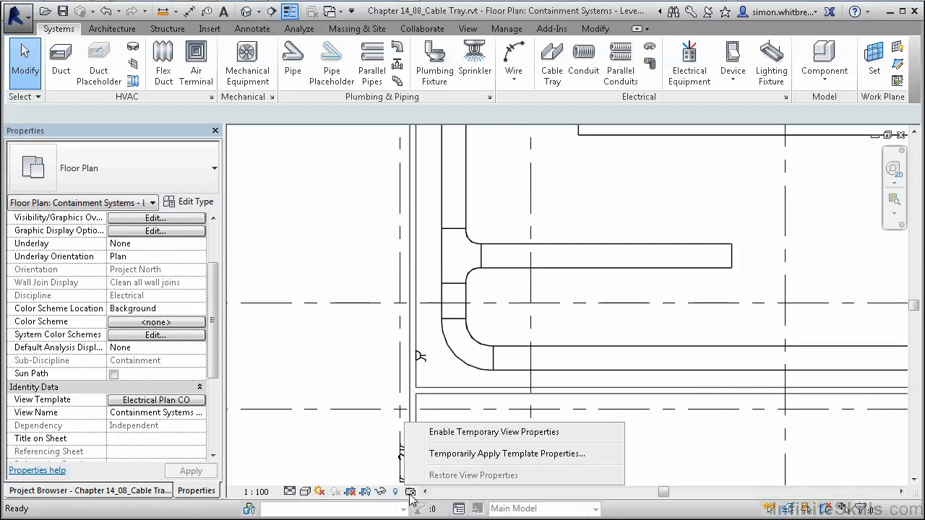
{"action": "left_click", "coordinate": [458, 433]}
{"action": "left_click", "coordinate": [305, 491]}
{"action": "left_click", "coordinate": [302, 480]}
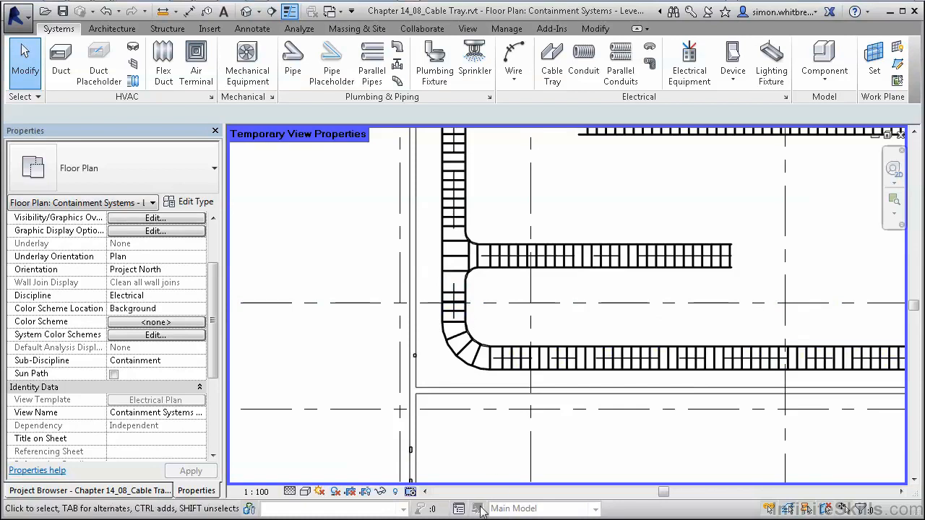
- Restore the floor plan's view properties and set Cable Trays and Cable Tray Fittings to Fine detail in its Electrical Plan CONTAINMENT template
{"action": "left_click", "coordinate": [410, 492]}
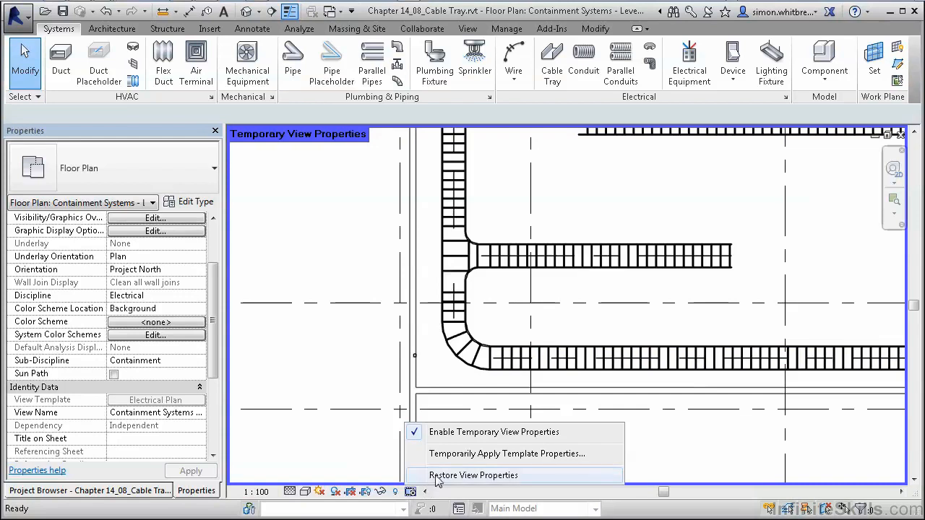
{"action": "left_click", "coordinate": [438, 475]}
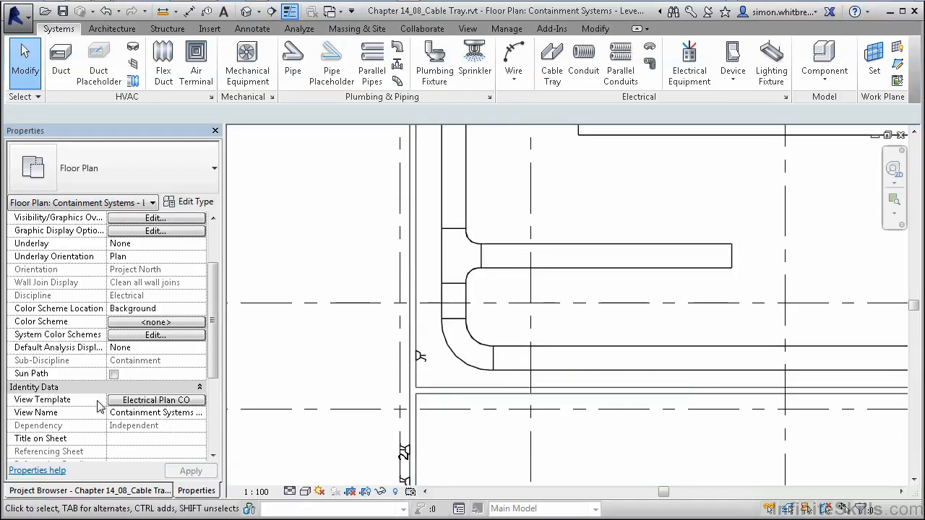
{"action": "left_click", "coordinate": [193, 400]}
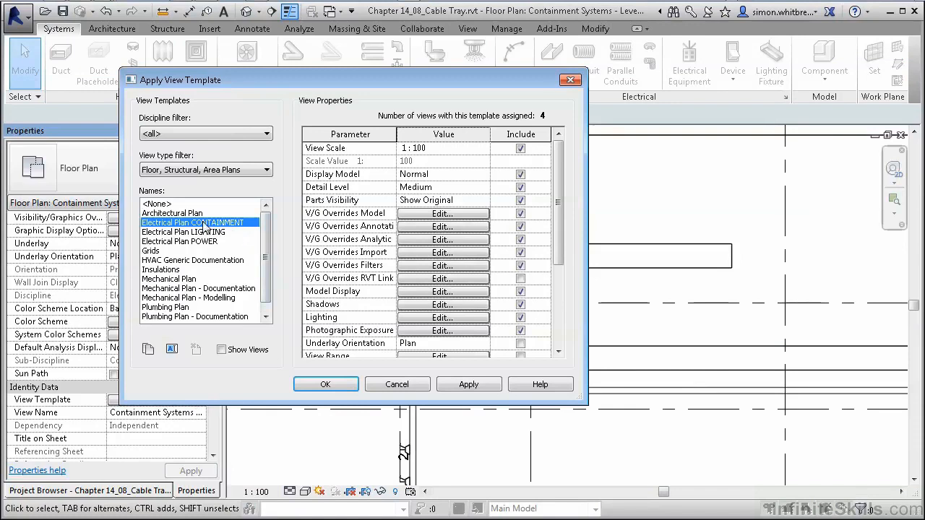
{"action": "left_click", "coordinate": [440, 213]}
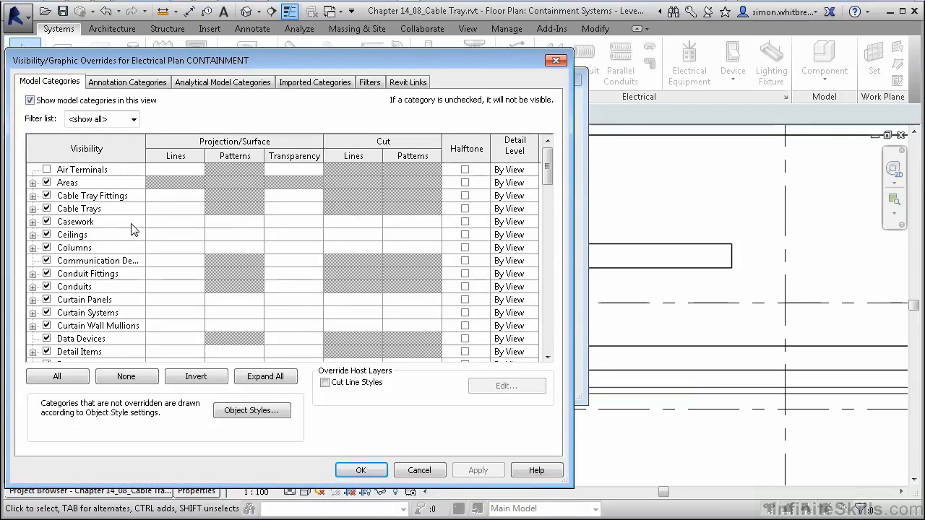
{"action": "left_click", "coordinate": [534, 197]}
{"action": "left_click", "coordinate": [510, 241]}
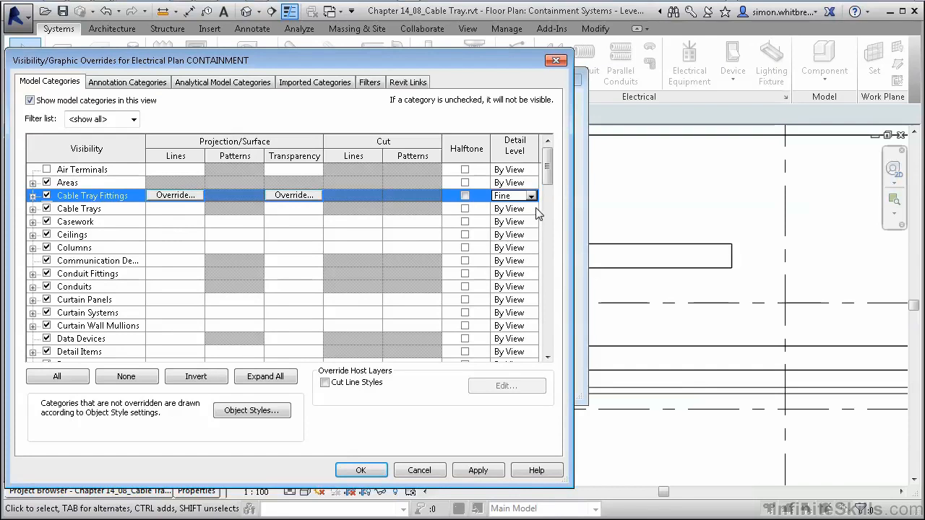
{"action": "left_click", "coordinate": [532, 208]}
{"action": "left_click", "coordinate": [502, 253]}
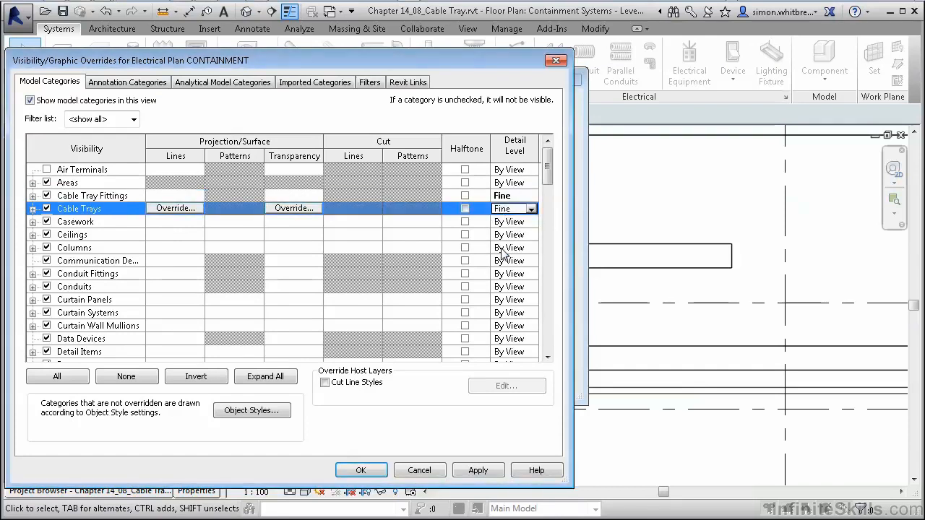
{"action": "left_click", "coordinate": [361, 470]}
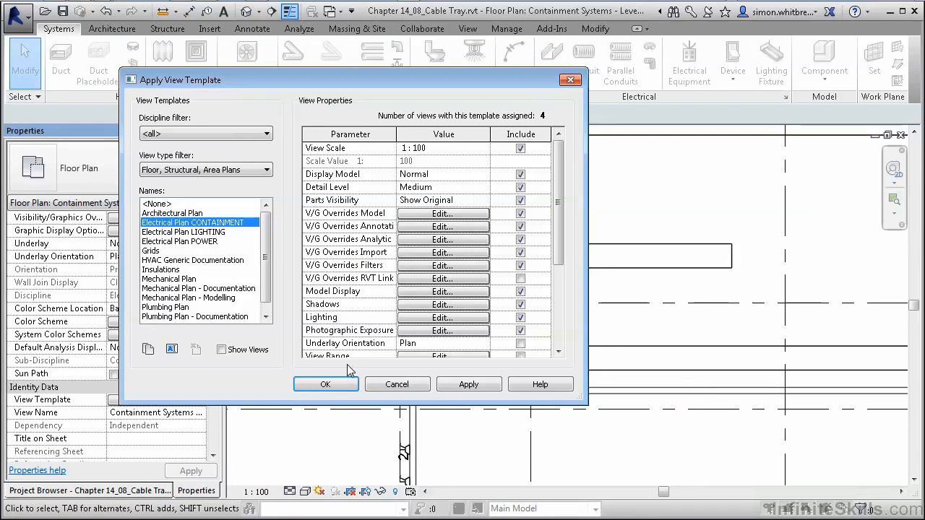
{"action": "left_click", "coordinate": [327, 384]}
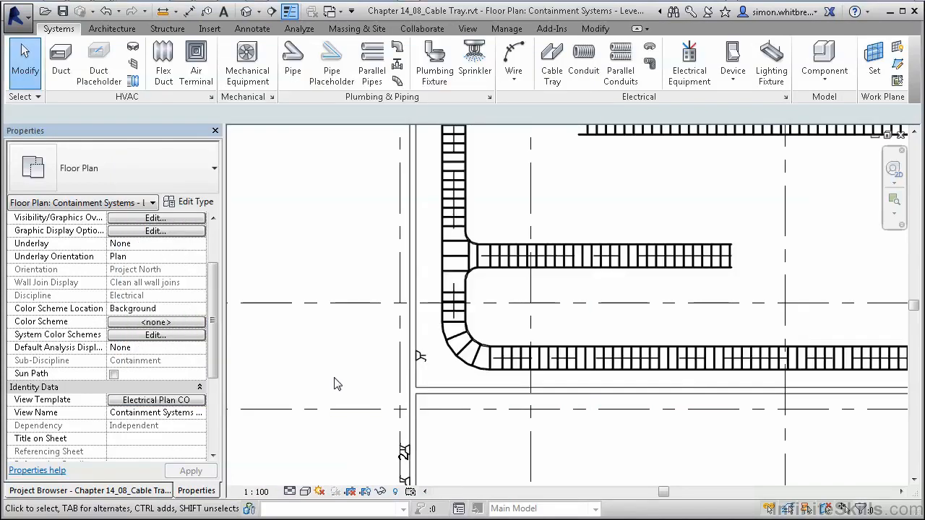
- Convert the main run's southwest bend into a tee and draw a tray from its open end south past grid 5.1, turning west
{"action": "left_click", "coordinate": [458, 360]}
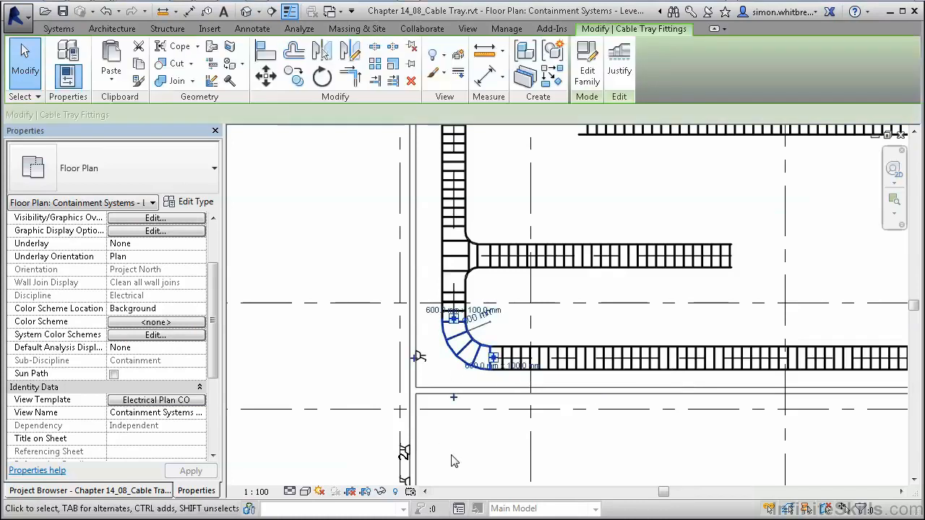
{"action": "left_click", "coordinate": [453, 399]}
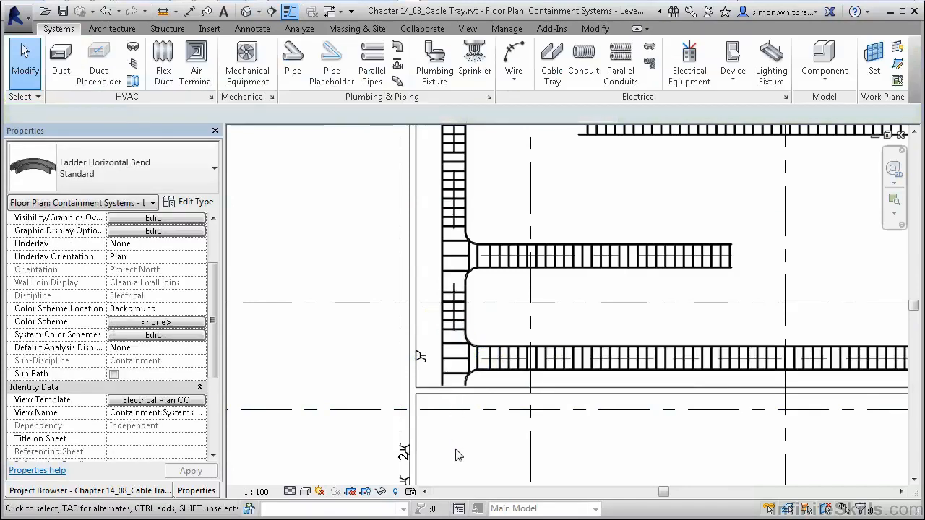
{"action": "middle_click_drag", "start_coordinate": [456, 455], "coordinate": [477, 322]}
{"action": "left_click", "coordinate": [466, 322]}
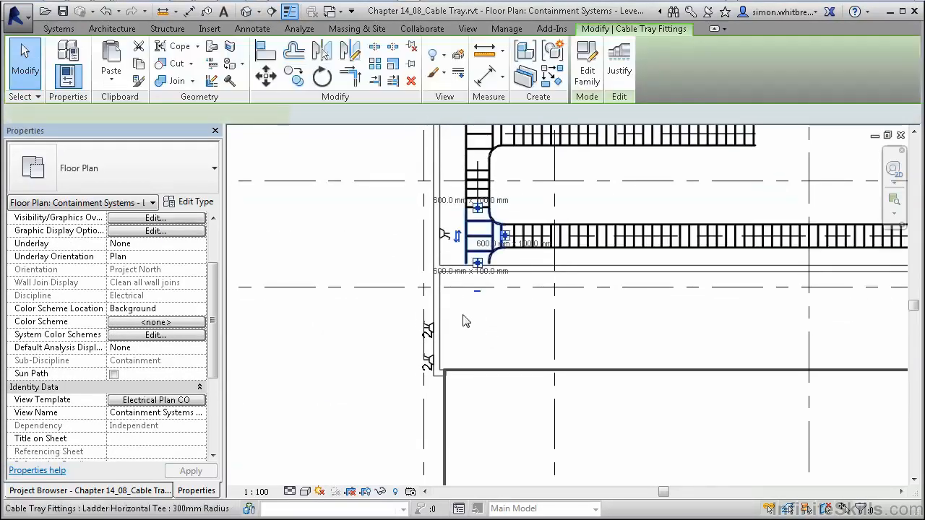
{"action": "right_click", "coordinate": [477, 263]}
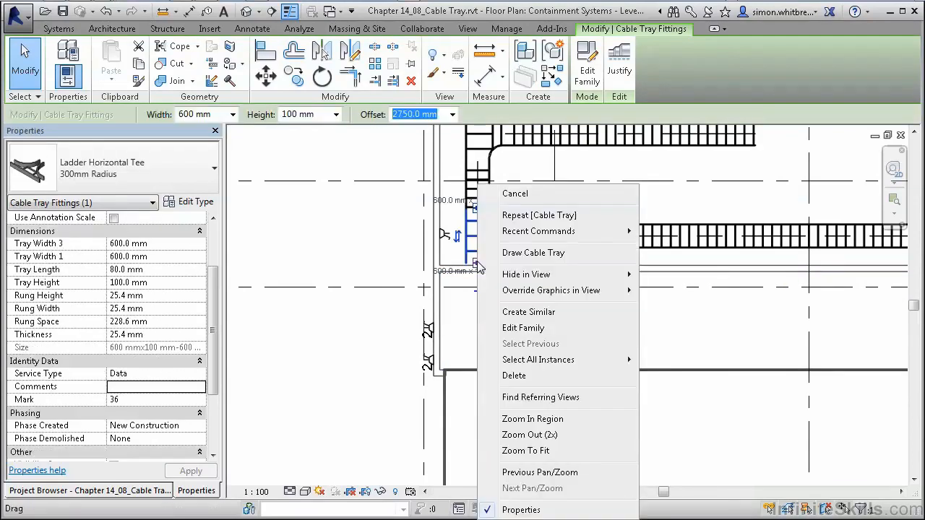
{"action": "left_click", "coordinate": [531, 253]}
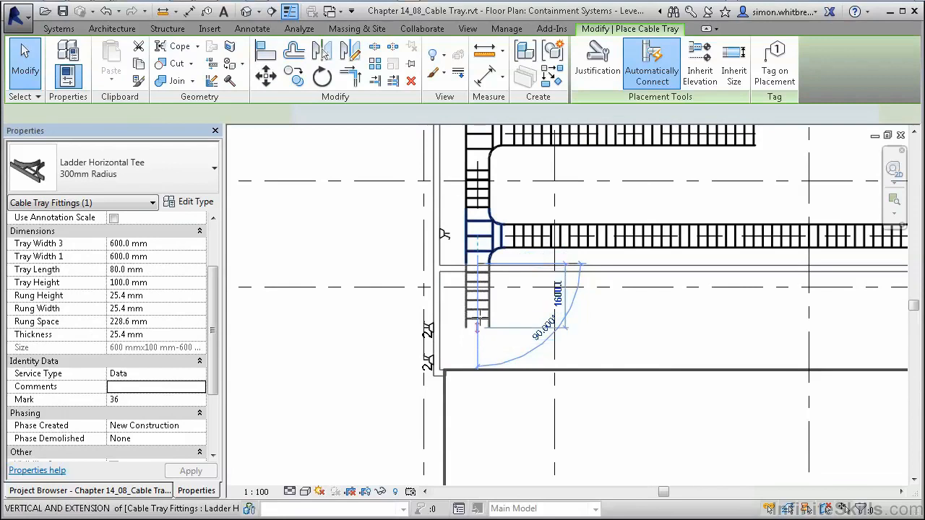
{"action": "left_click", "coordinate": [434, 320]}
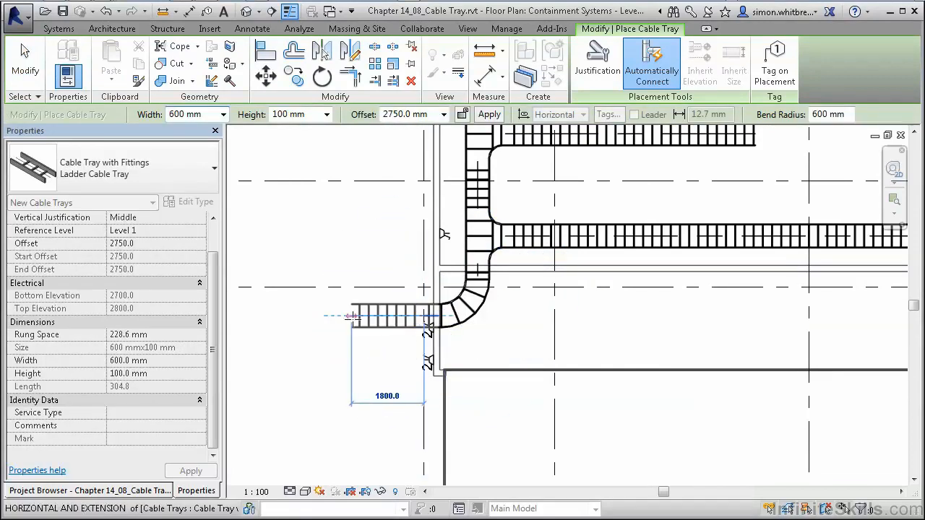
- Set the tray offset to 3200 mm and continue the run west with an upper section about 2828 mm long
{"action": "left_click", "coordinate": [433, 115]}
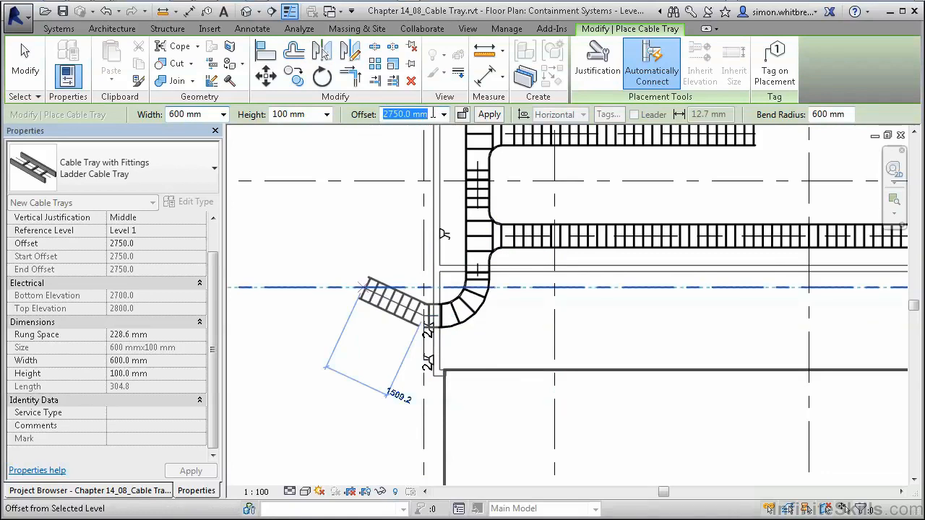
{"action": "type", "text": "3200"}
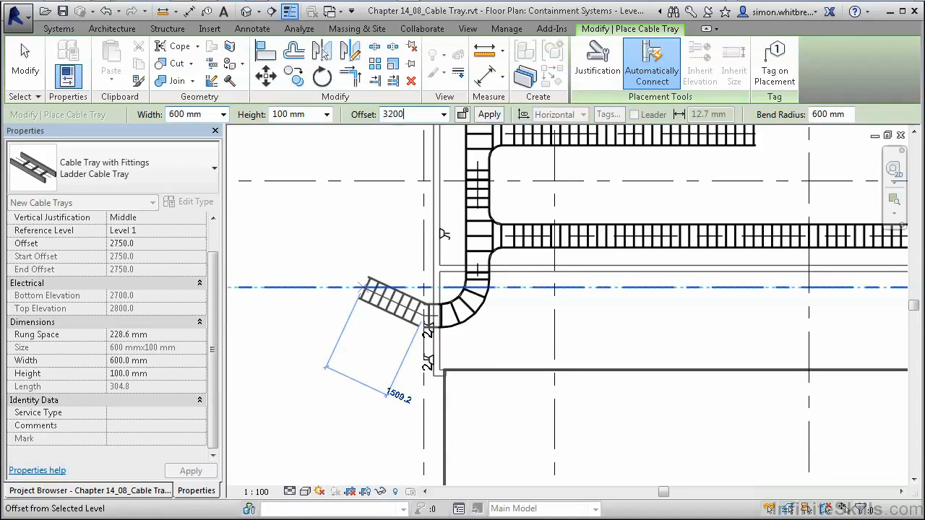
{"action": "key", "text": "Return"}
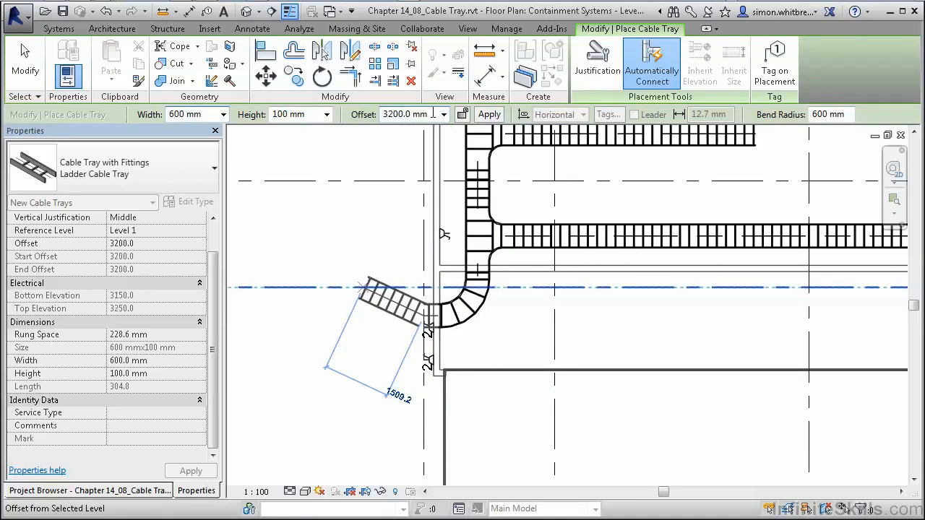
{"action": "left_click", "coordinate": [254, 316]}
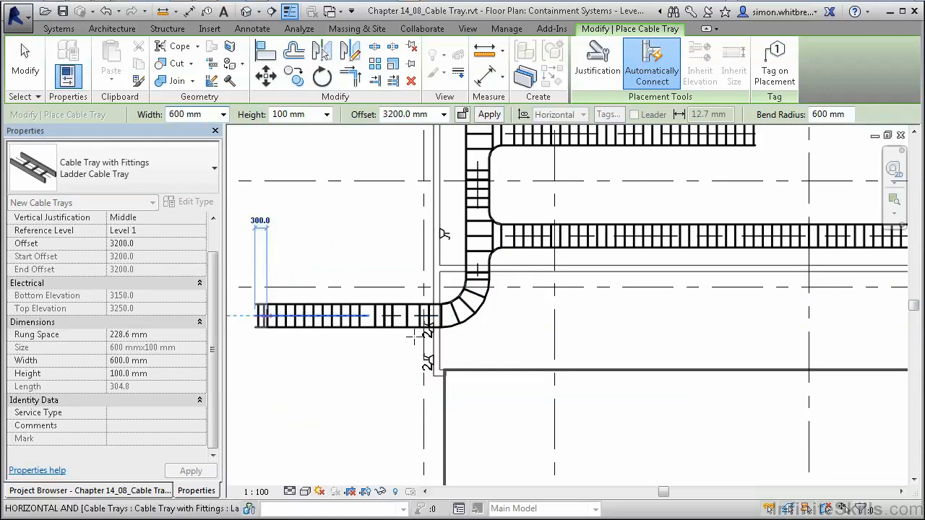
{"action": "left_click", "coordinate": [22, 67]}
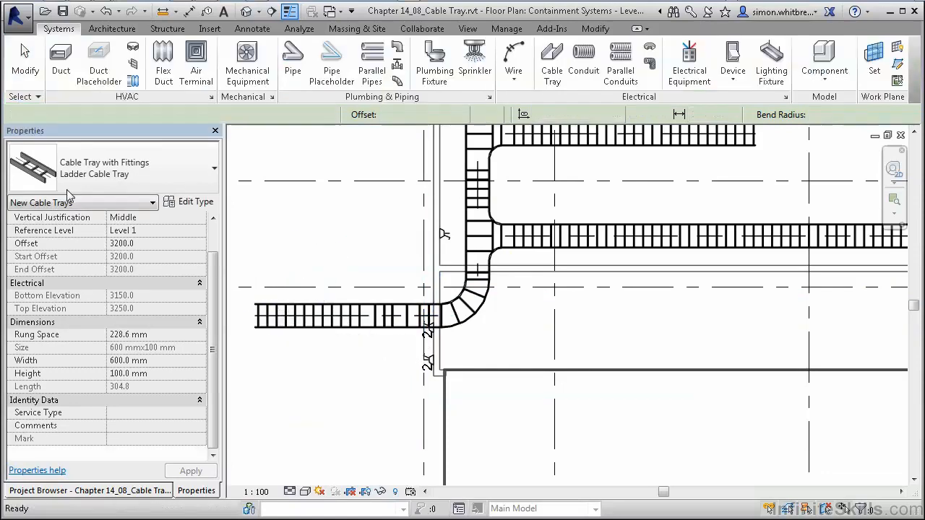
- Draw a north-facing building section just south of the new west tray and shorten its view depth to just beyond the tray
{"action": "middle_click_drag", "start_coordinate": [296, 367], "coordinate": [542, 335]}
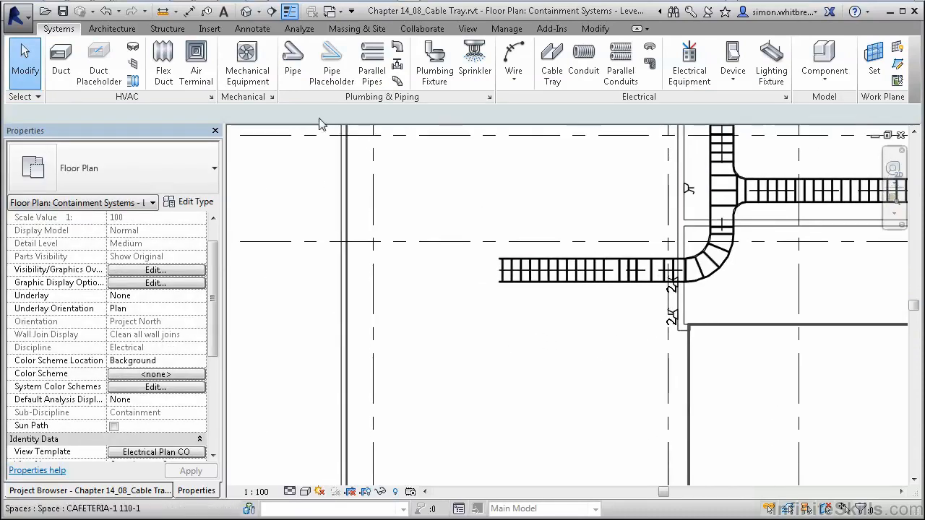
{"action": "left_click", "coordinate": [271, 11]}
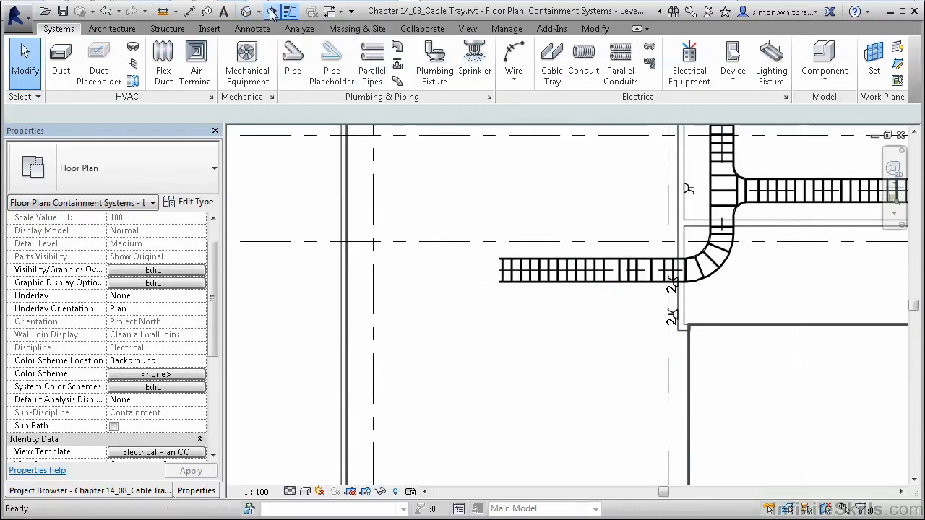
{"action": "left_click", "coordinate": [311, 296]}
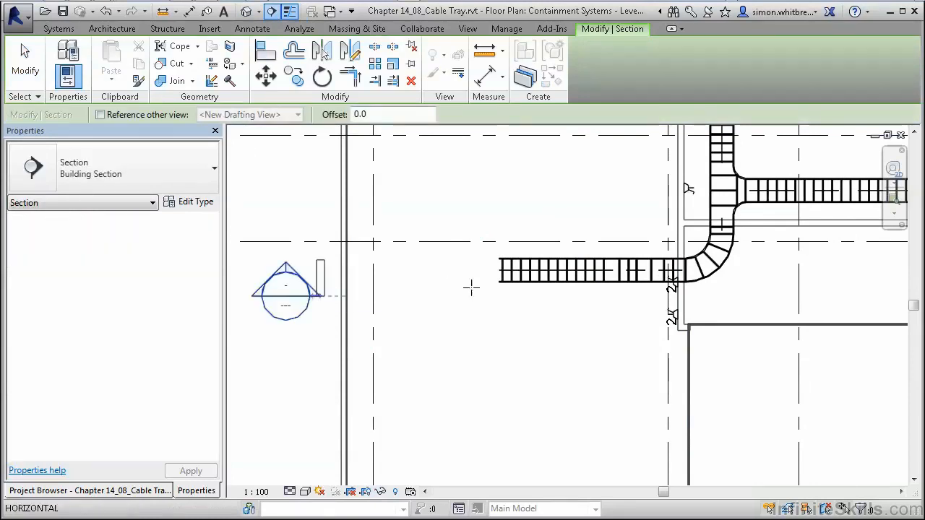
{"action": "left_click", "coordinate": [759, 297]}
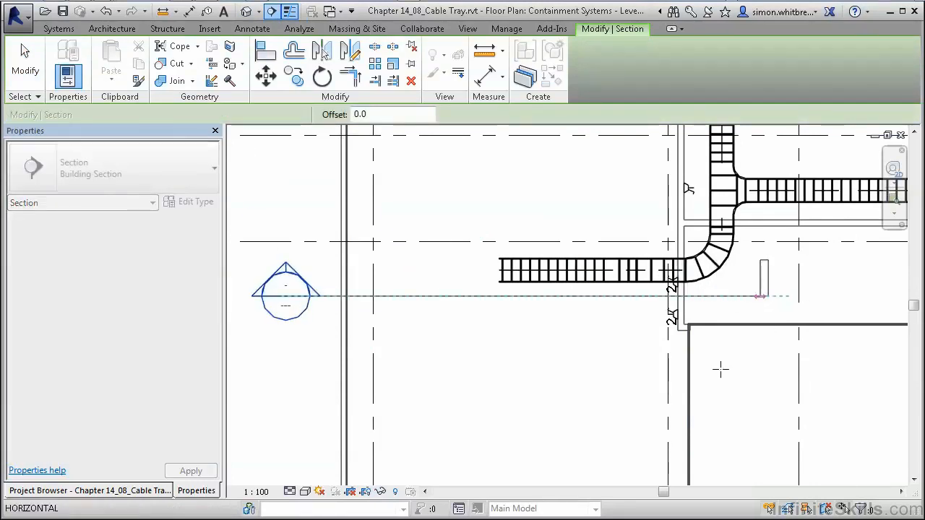
{"action": "key", "text": "Escape"}
{"action": "scroll", "coordinate": [716, 419], "scroll_direction": "down", "scroll_amount": 5}
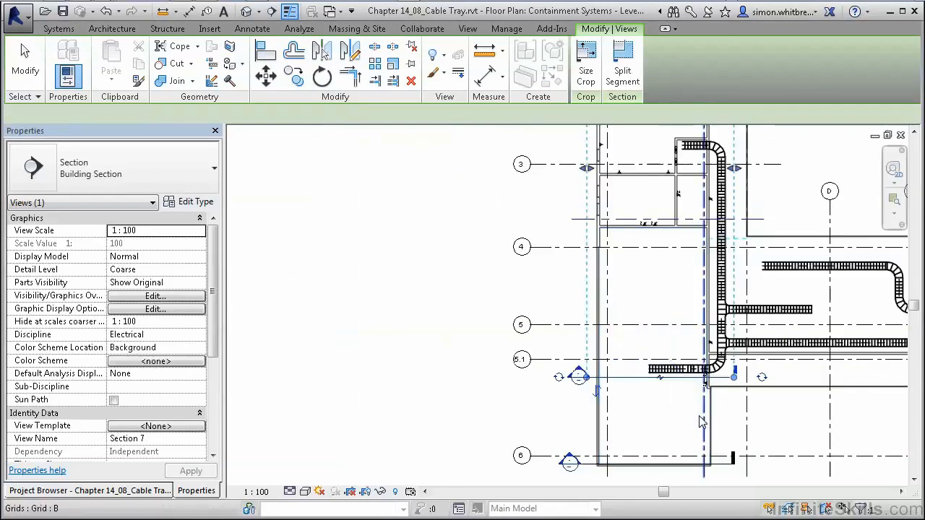
{"action": "left_click_drag", "start_coordinate": [680, 359], "coordinate": [680, 381]}
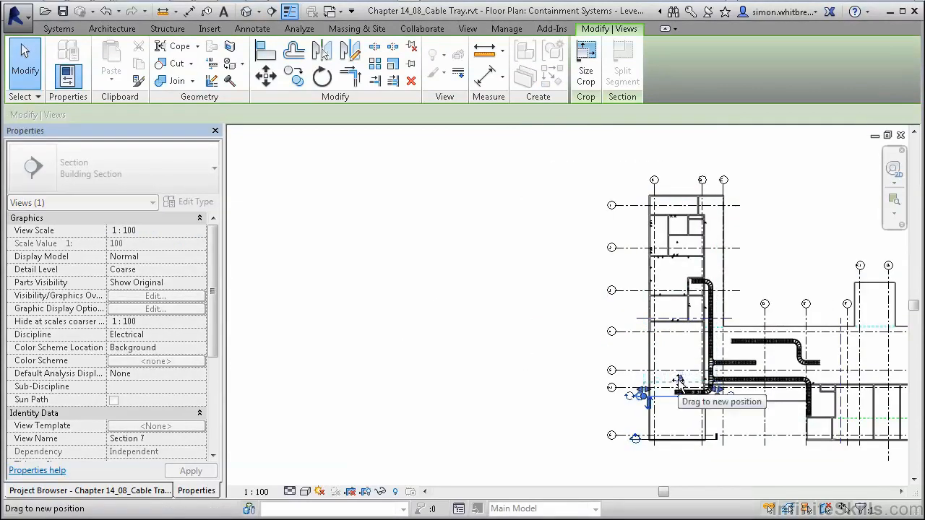
{"action": "key", "text": "Escape"}
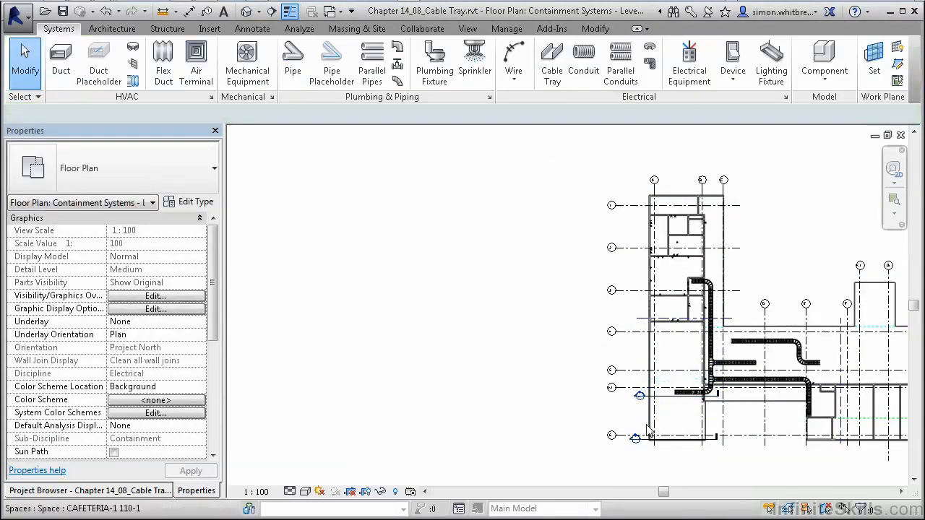
- Open the new section view and set its detail level to Fine
{"action": "double_click", "coordinate": [639, 398]}
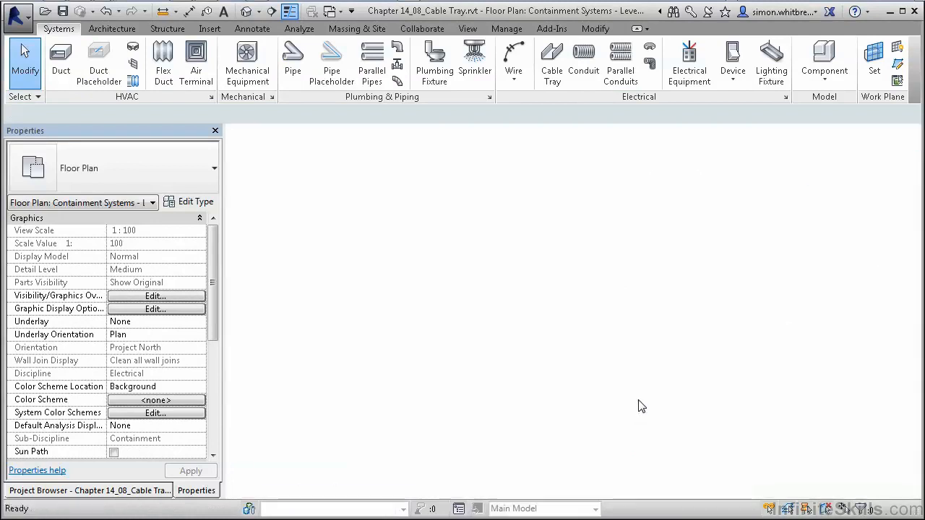
{"action": "scroll", "coordinate": [609, 360], "scroll_direction": "up", "scroll_amount": 2}
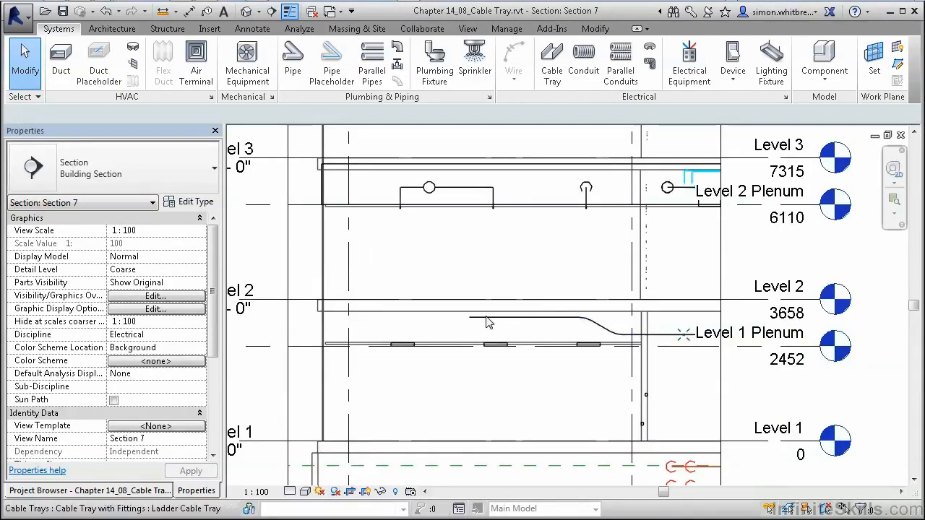
{"action": "left_click", "coordinate": [290, 492]}
{"action": "left_click", "coordinate": [299, 477]}
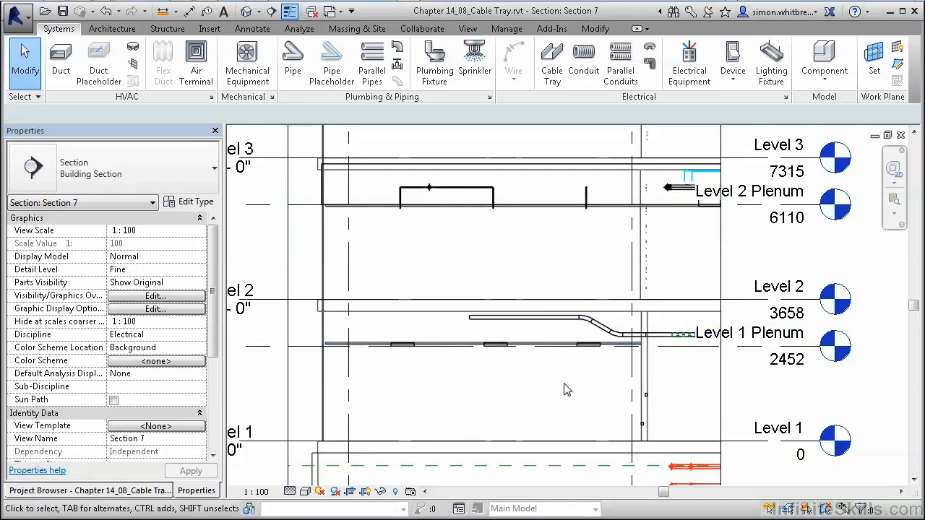
- From the raised tray's free end, draw a tray dropping at 45° to an offset of about 2634 mm and continuing level; close the section
{"action": "left_click", "coordinate": [472, 322]}
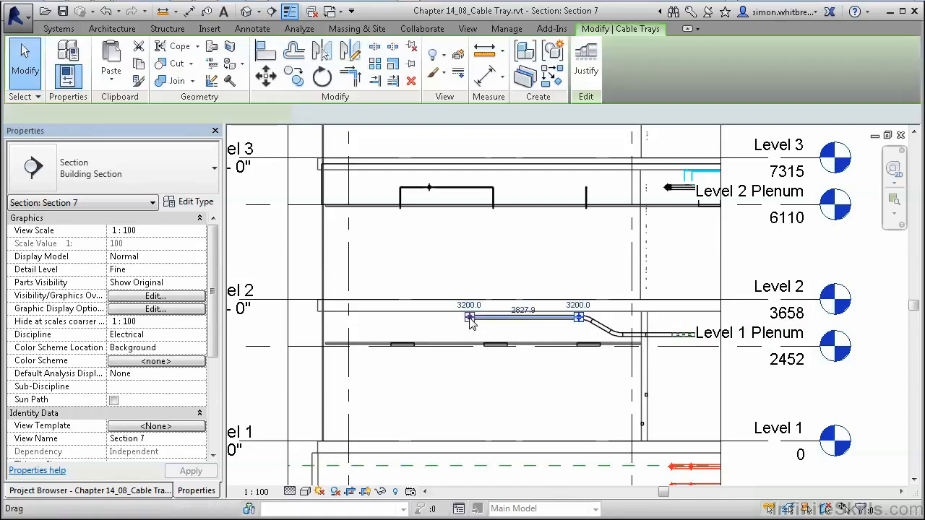
{"action": "right_click", "coordinate": [471, 322]}
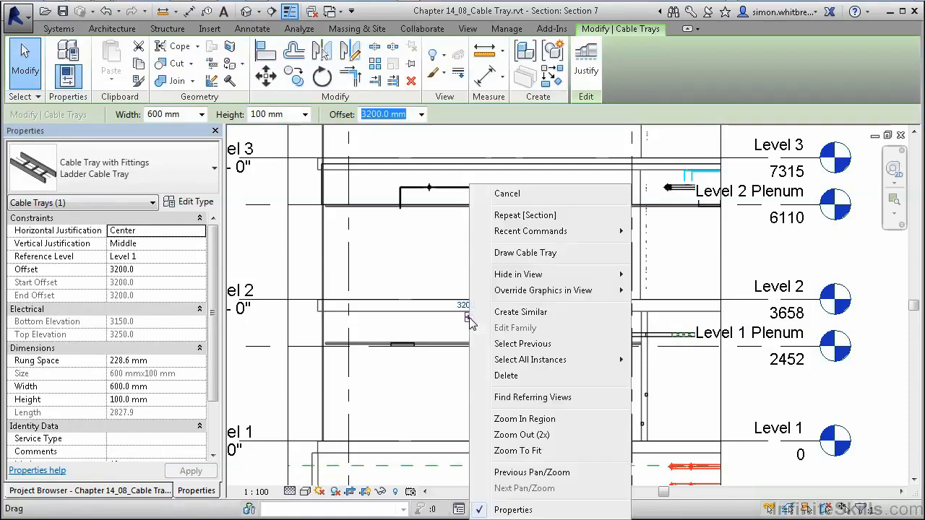
{"action": "left_click", "coordinate": [522, 254]}
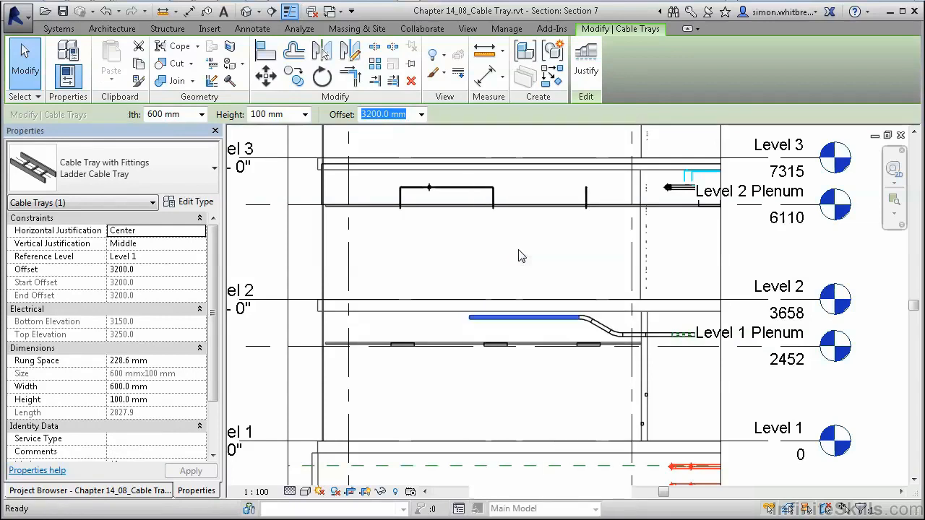
{"action": "left_click", "coordinate": [447, 337]}
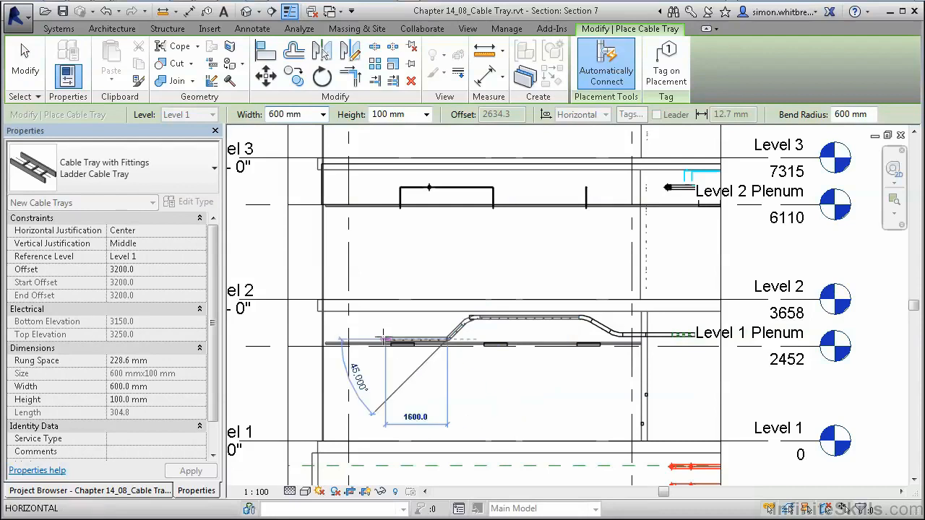
{"action": "left_click", "coordinate": [354, 338]}
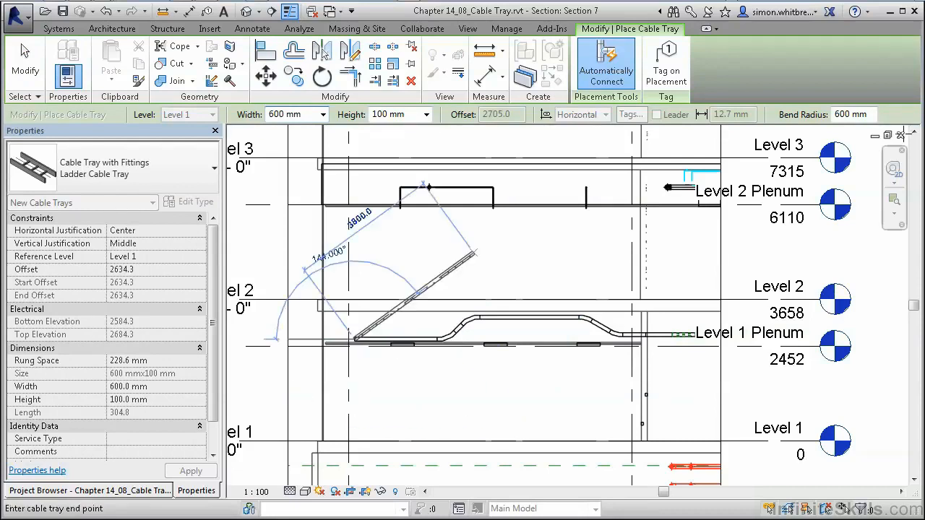
{"action": "left_click", "coordinate": [900, 136]}
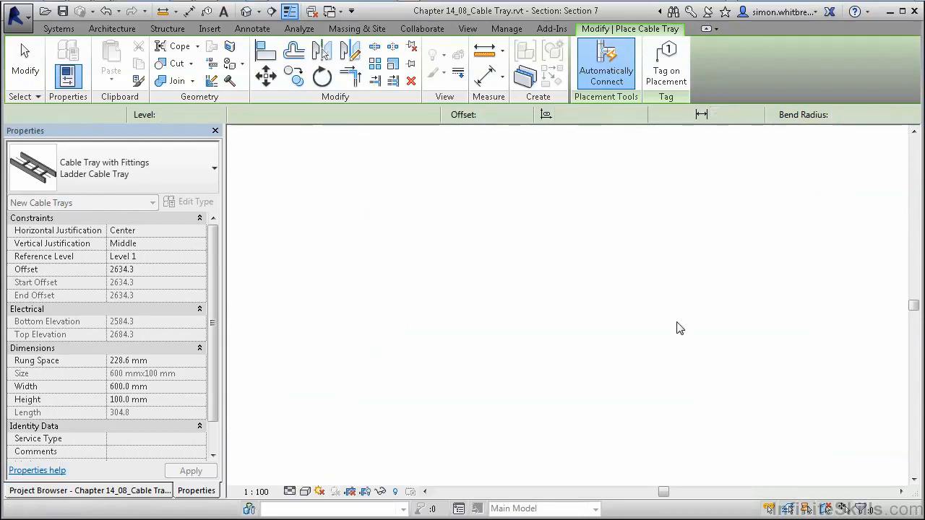